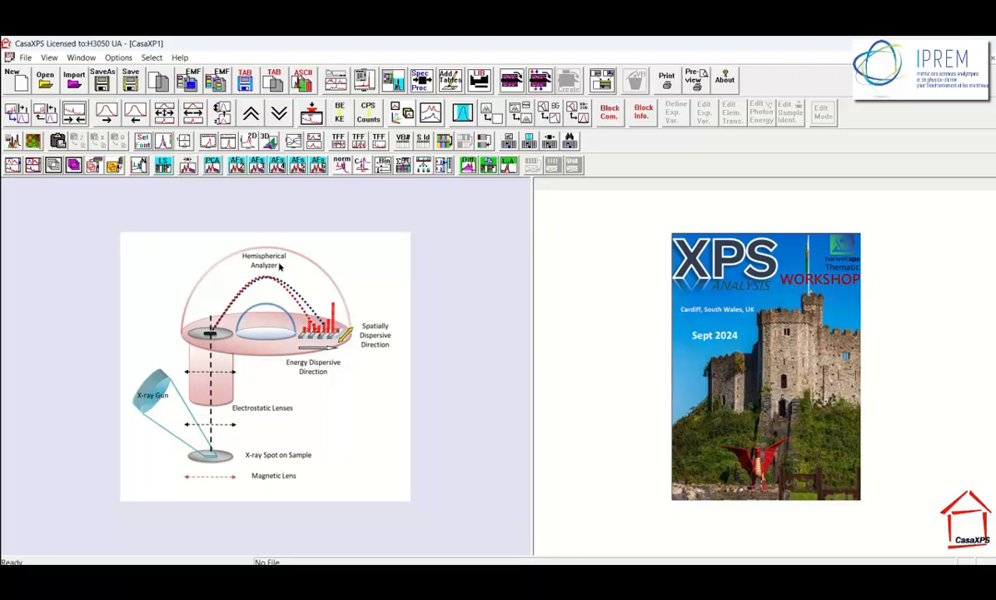
# Compute VG transmission coefficients from the regions in the Au blocks at pass energies 30 to 150 of cuagauznpe10-pe200-Au-RR-Regions.vms.
pyautogui.click(81, 58)
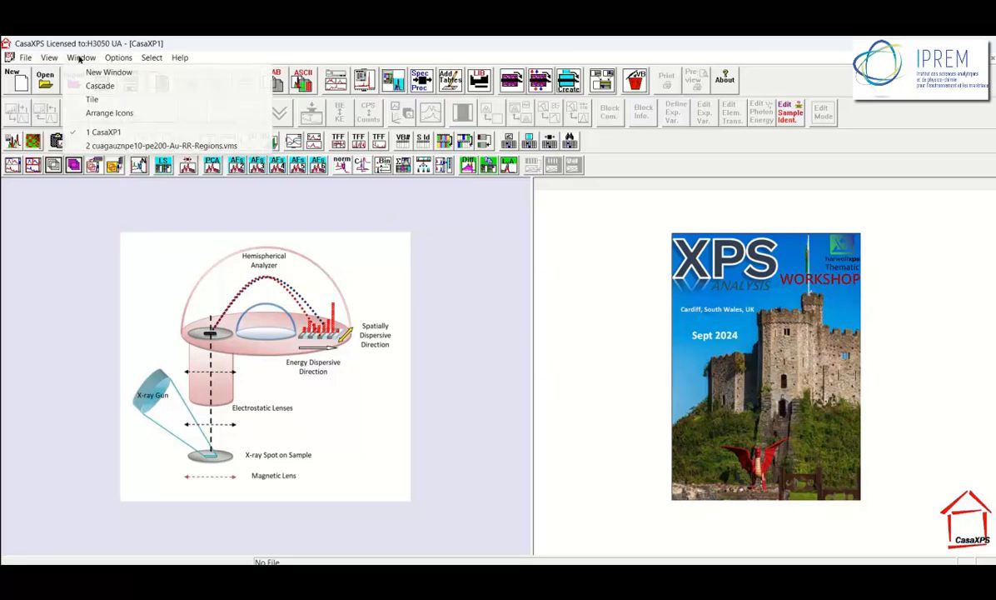
pyautogui.click(117, 146)
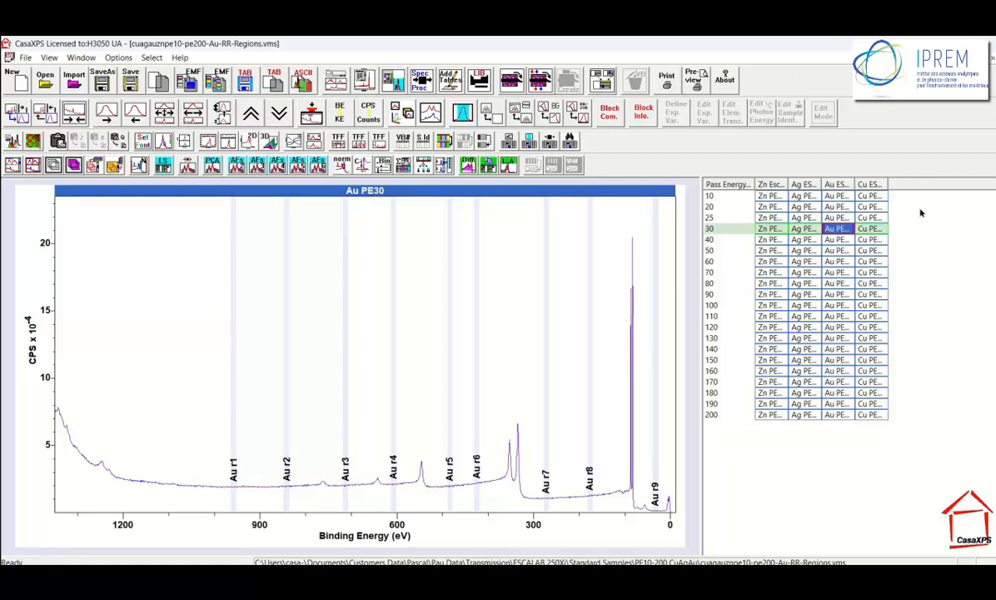
pyautogui.click(833, 228)
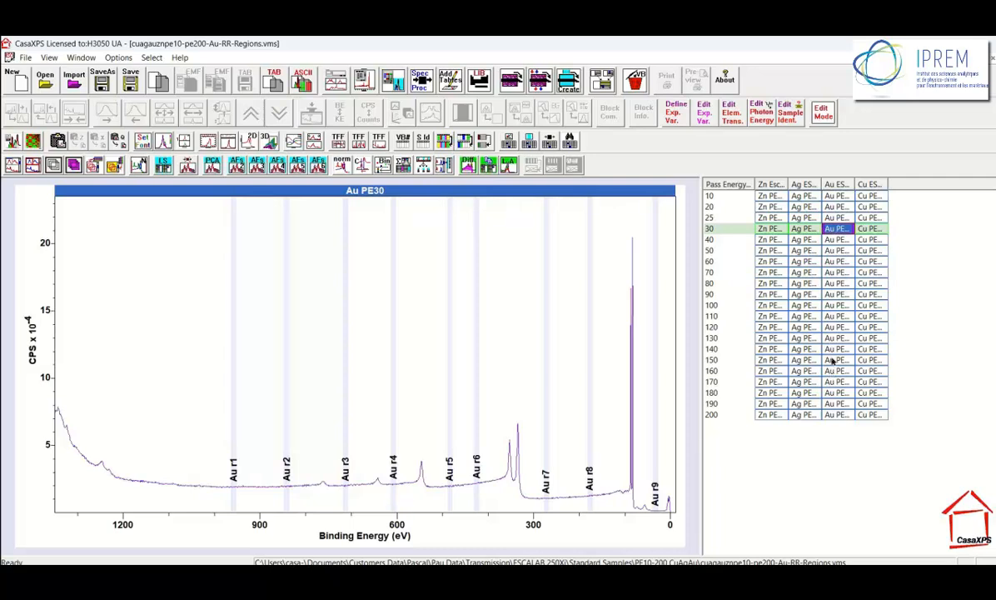
pyautogui.keyDown('shift'); pyautogui.click(832, 362); pyautogui.keyUp('shift')
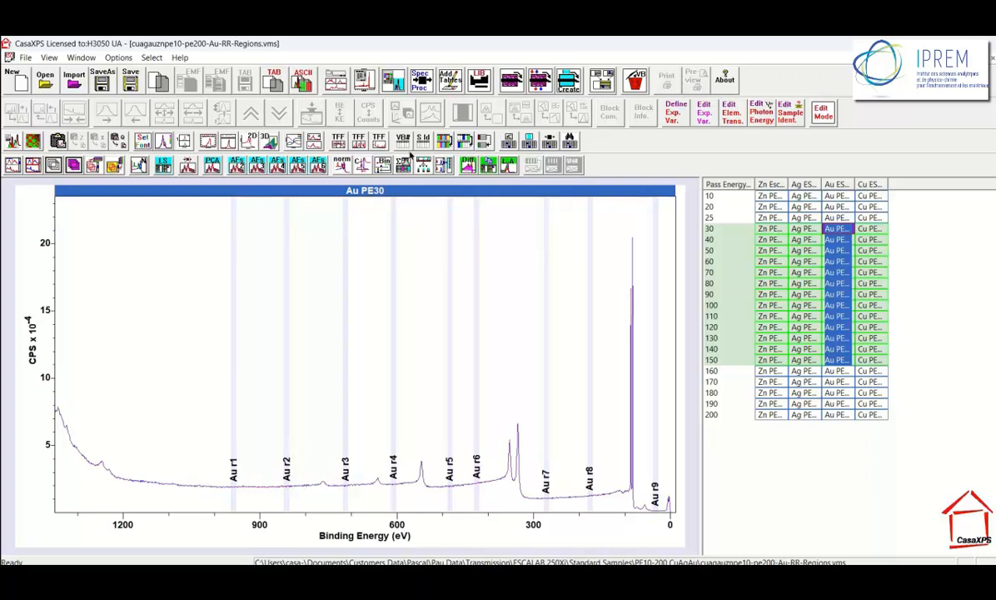
pyautogui.click(421, 80)
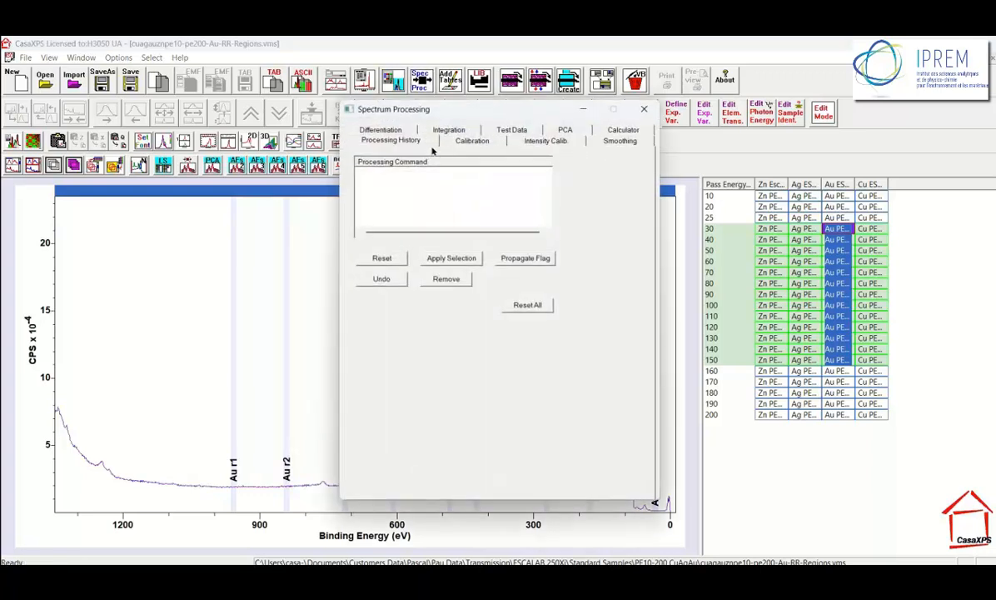
pyautogui.click(532, 144)
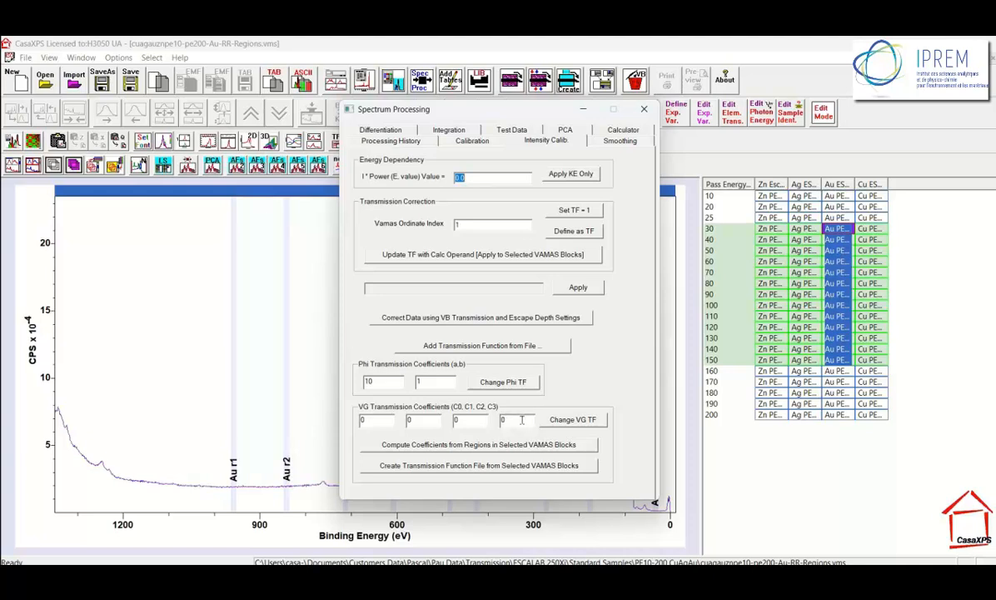
pyautogui.click(464, 447)
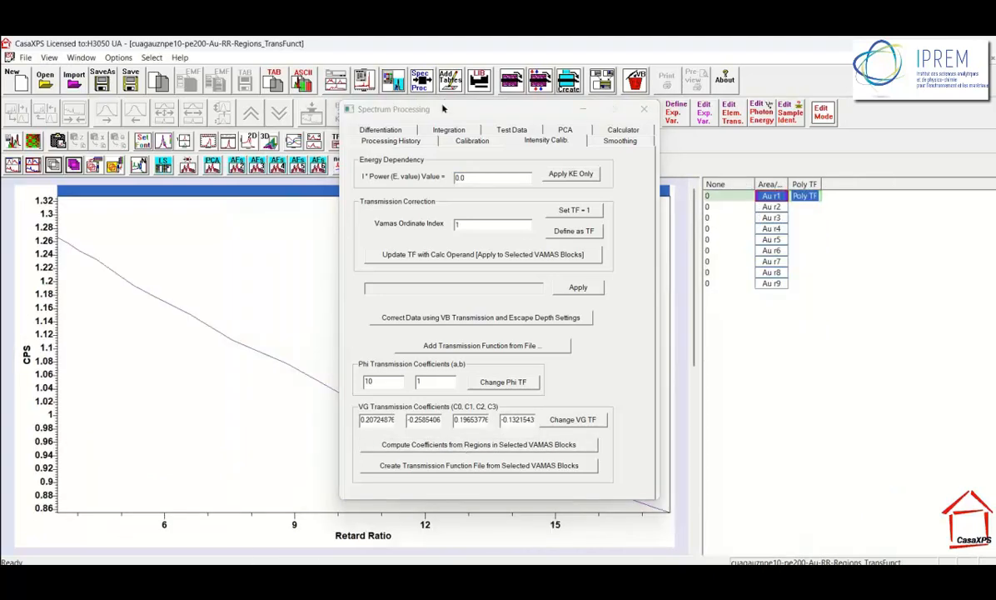
pyautogui.click(442, 113)
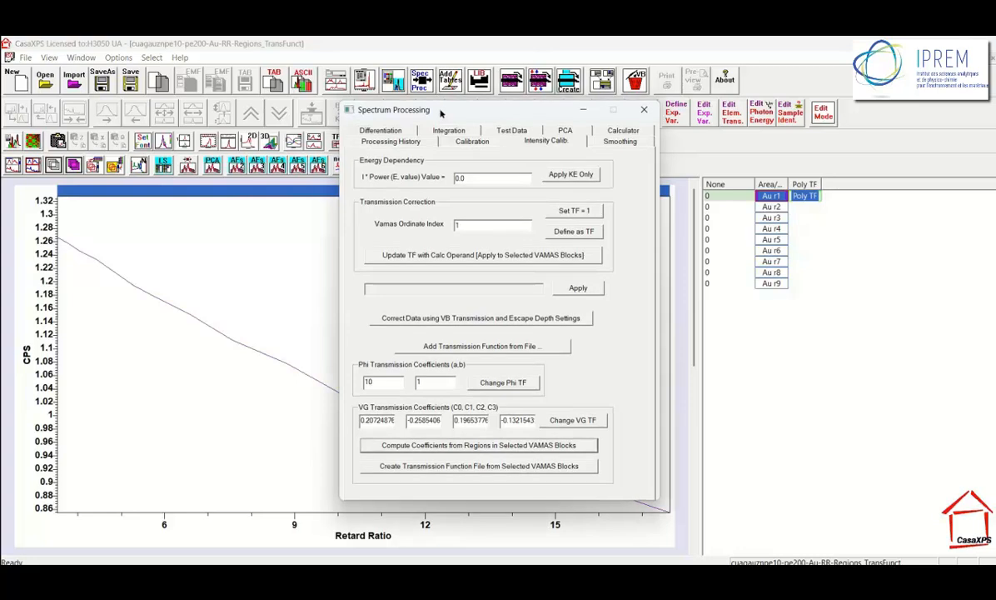
pyautogui.click(584, 110)
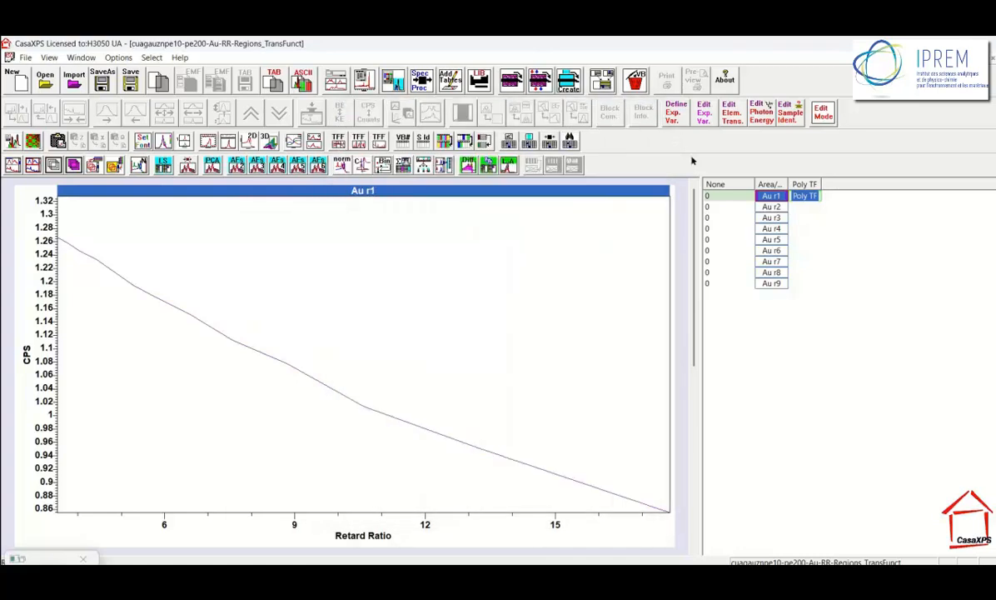
# Overlay the Au r1 to Au r9 curves in one plot with the intensity axis labelled Normalised Area/PE.
pyautogui.click(769, 187)
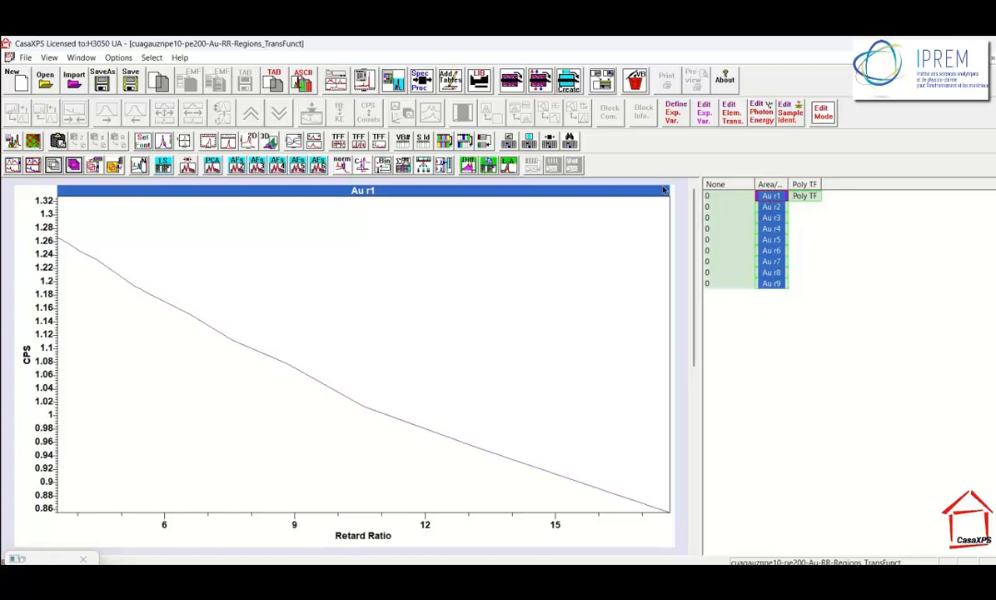
pyautogui.click(56, 167)
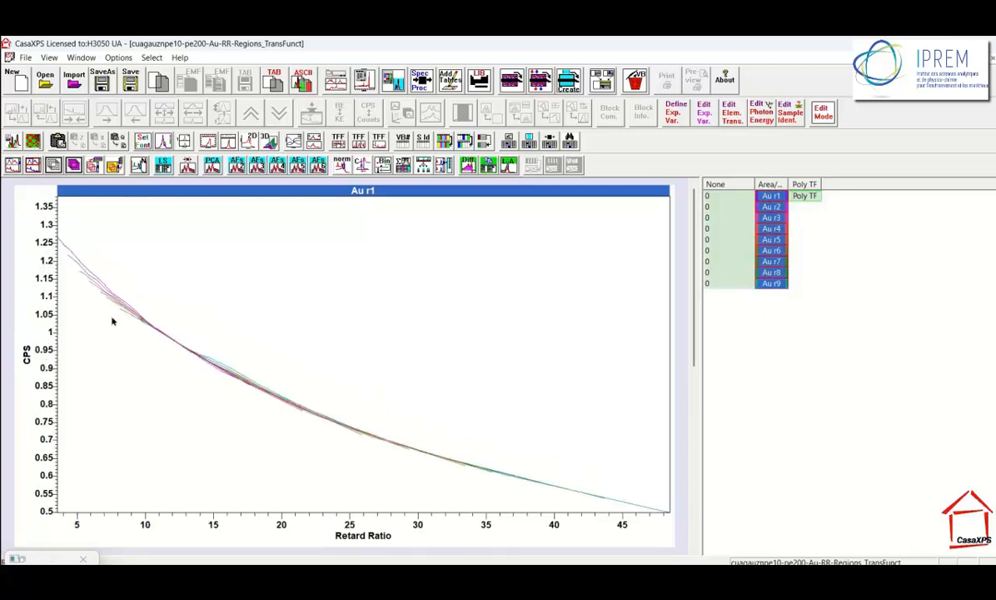
pyautogui.click(299, 209)
pyautogui.click(368, 115)
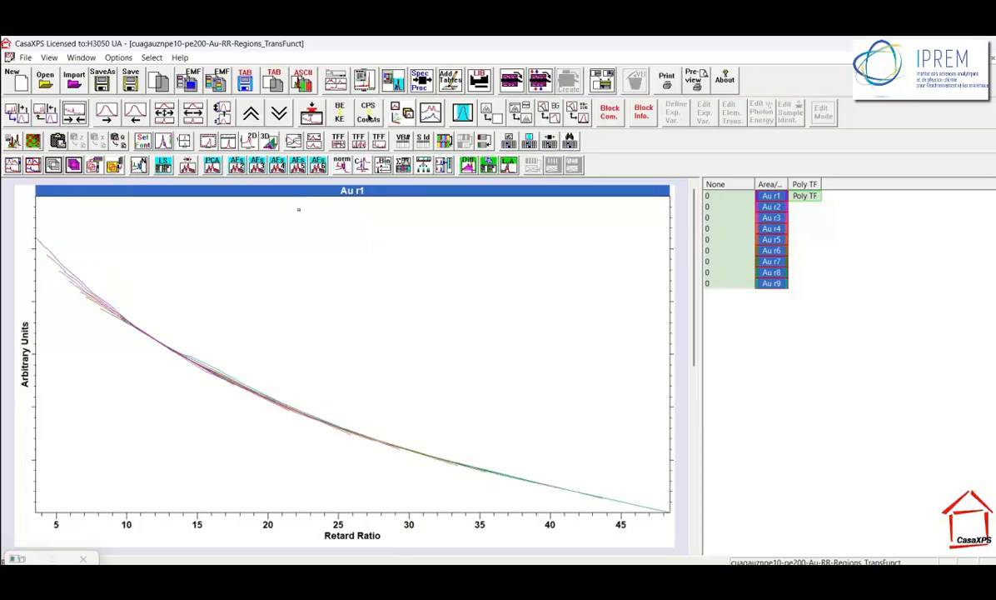
pyautogui.click(367, 116)
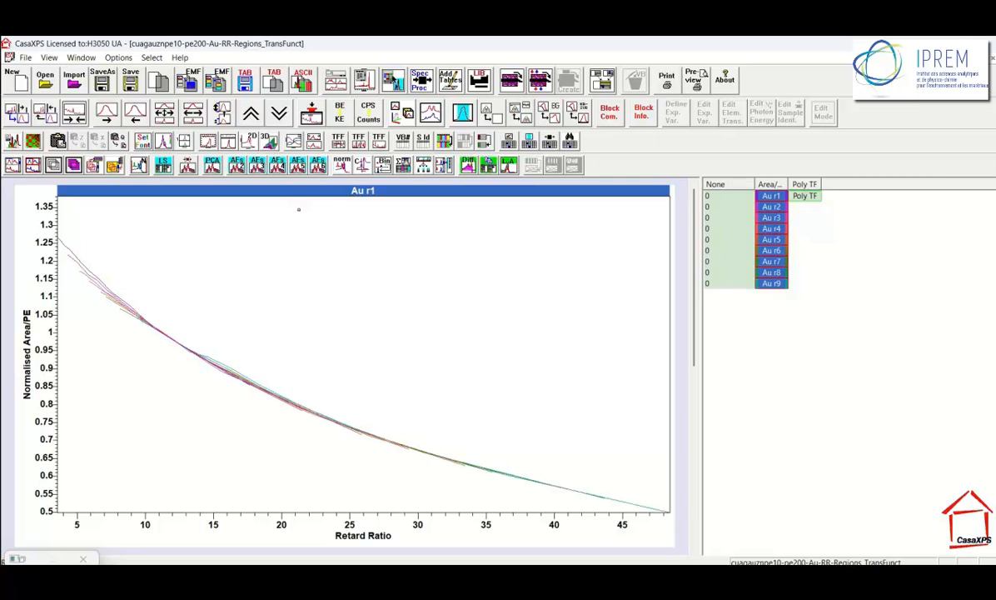
# Set the tile display to draw the overlaid Au curves as points without connecting lines.
pyautogui.click(338, 79)
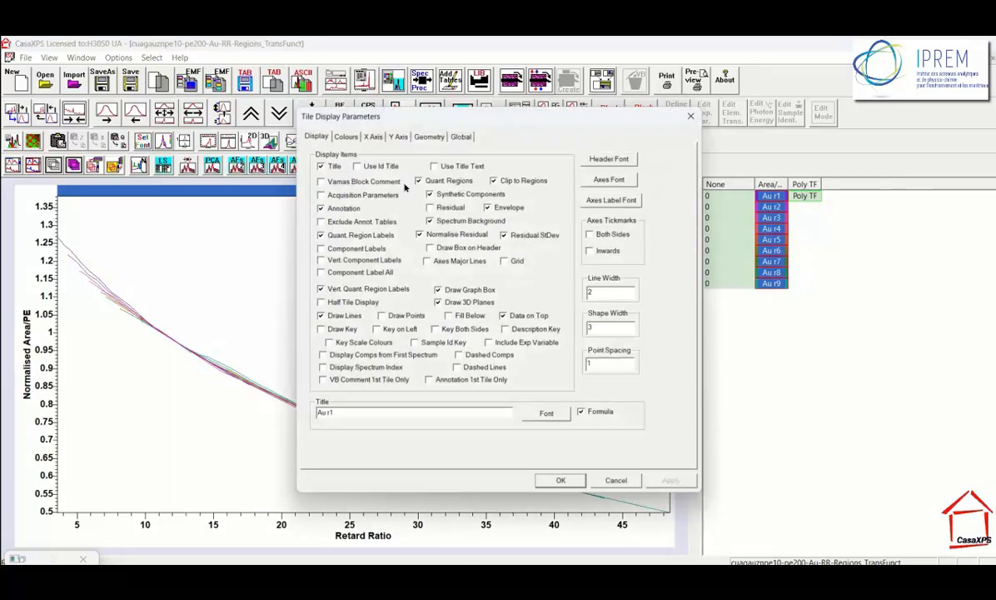
pyautogui.click(394, 317)
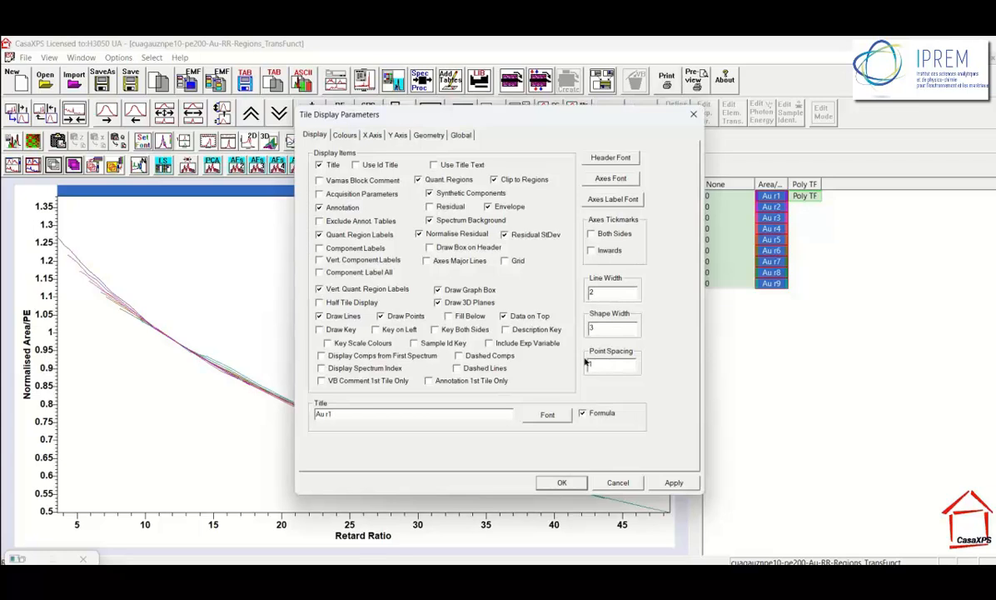
pyautogui.click(672, 483)
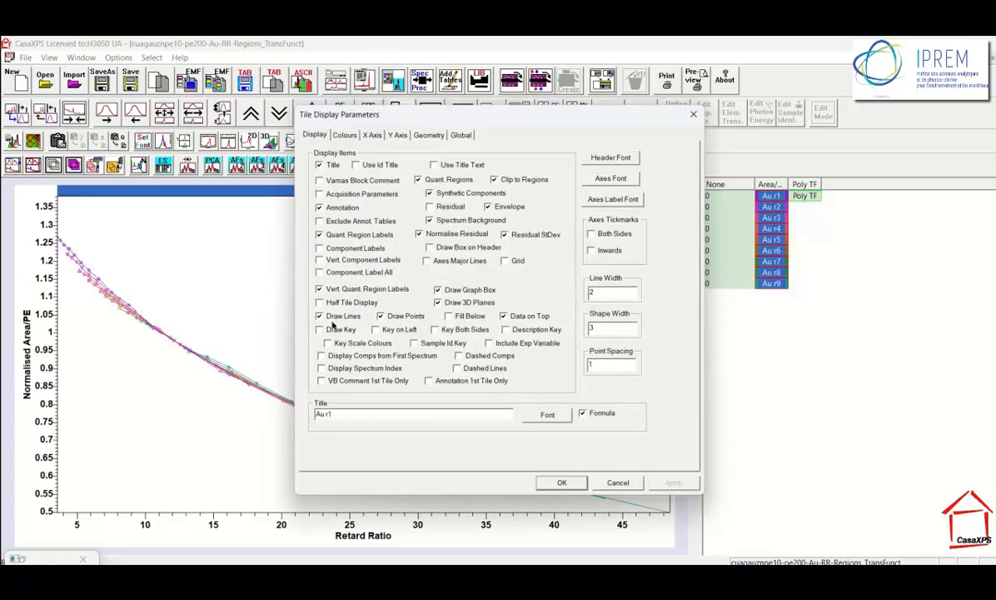
pyautogui.click(319, 315)
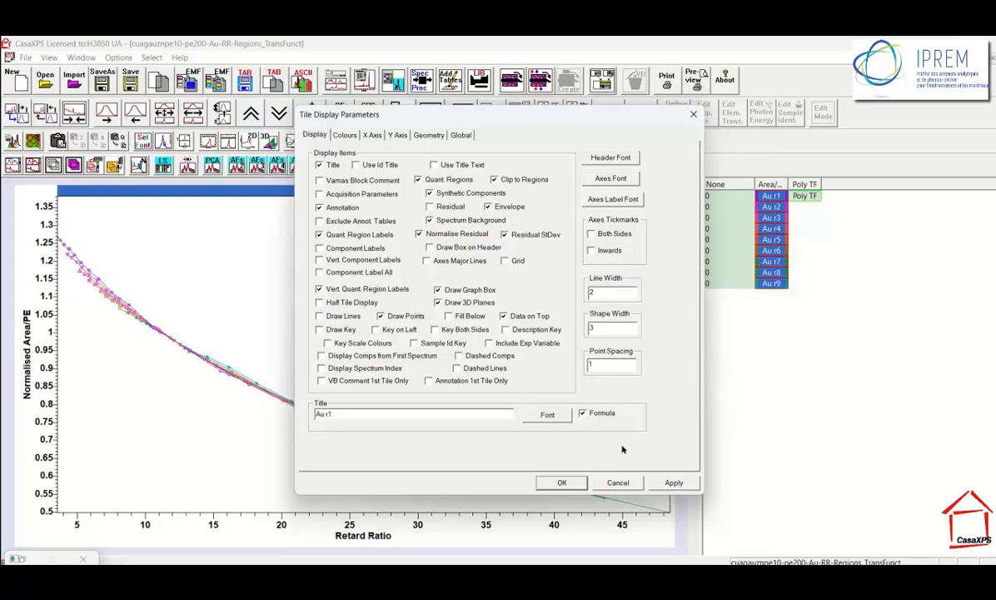
pyautogui.click(678, 484)
pyautogui.click(693, 115)
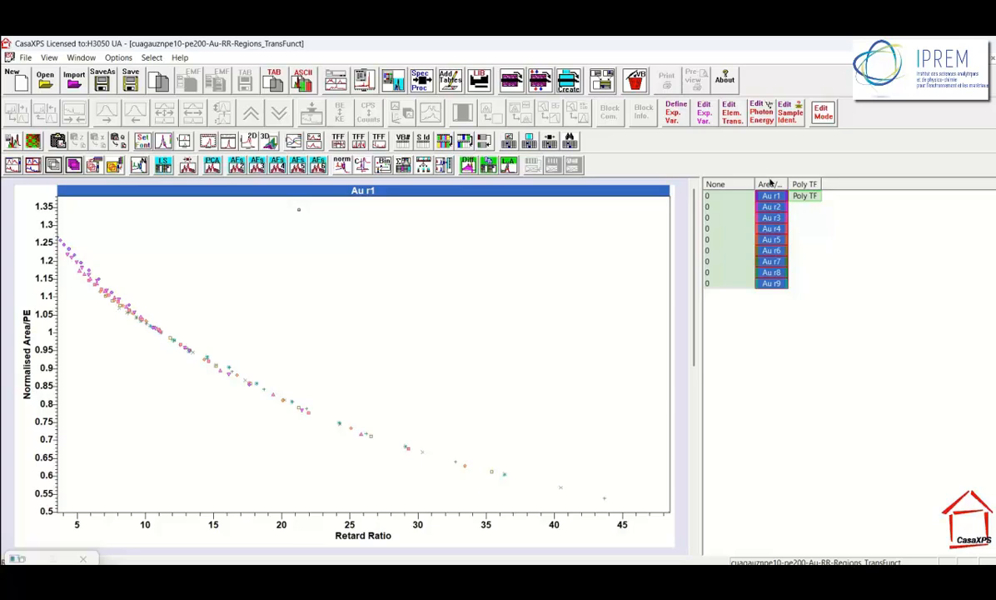
# Add the Poly TF curve to the overlay of Au r1 to Au r9 and leave a margin around the plotted data.
pyautogui.click(807, 195)
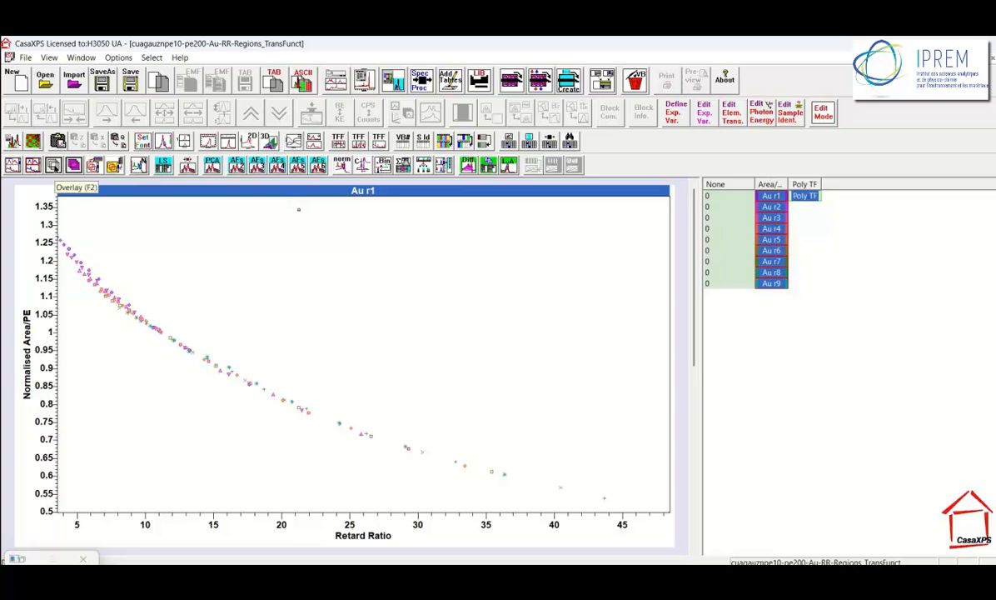
pyautogui.click(52, 164)
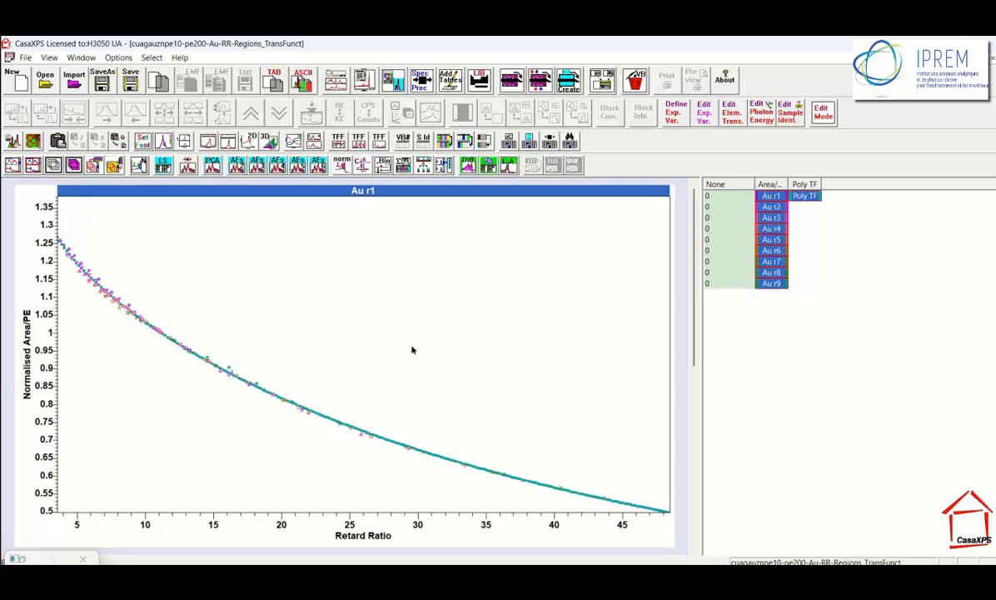
pyautogui.click(356, 241)
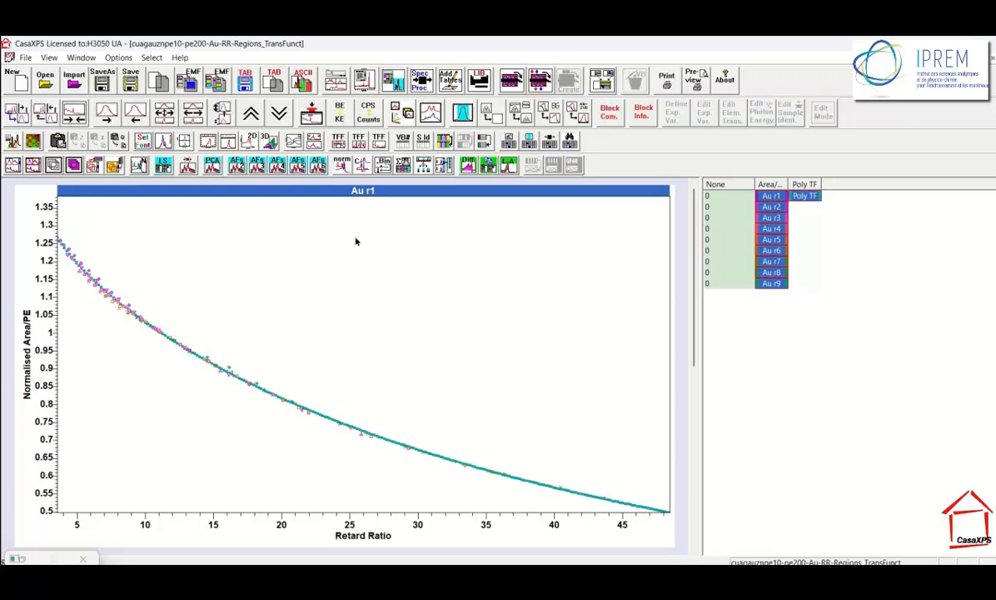
pyautogui.click(294, 139)
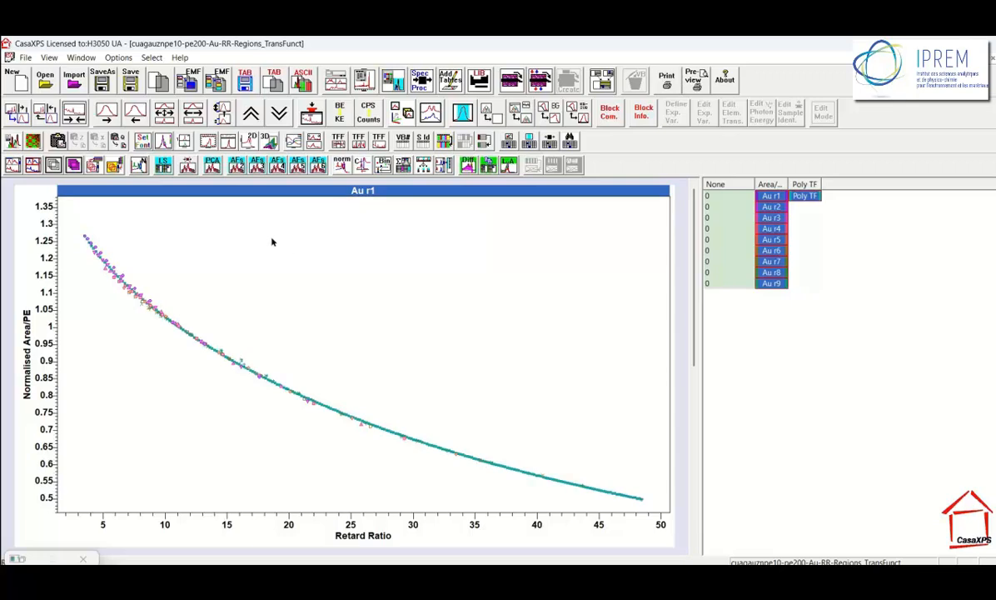
# Copy all VAMAS blocks, pass energies 10 to 200, from cuagauznpe10-pe200-Au-RR-Regions.vms into a new file.
pyautogui.click(81, 58)
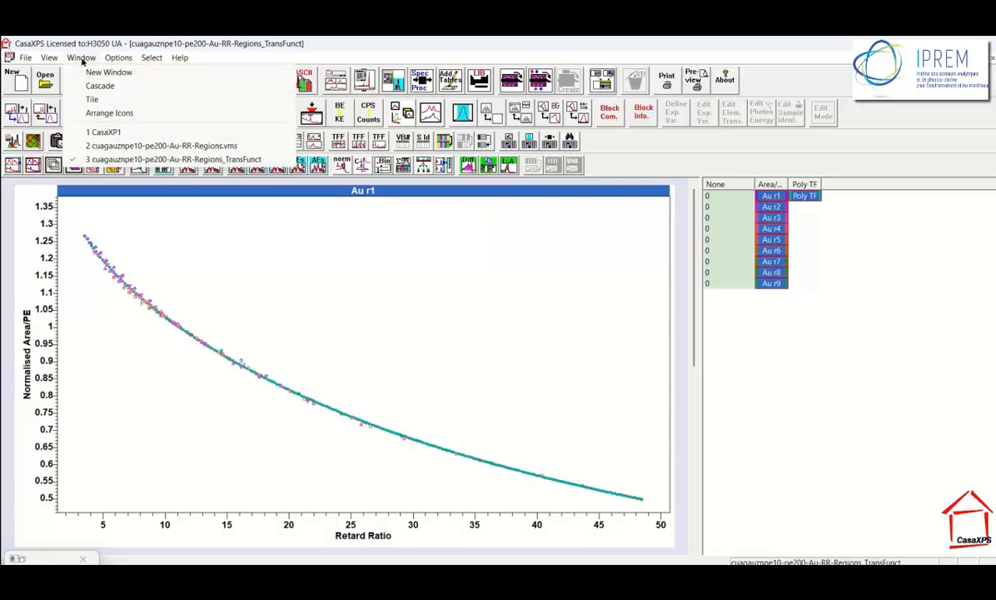
pyautogui.click(114, 147)
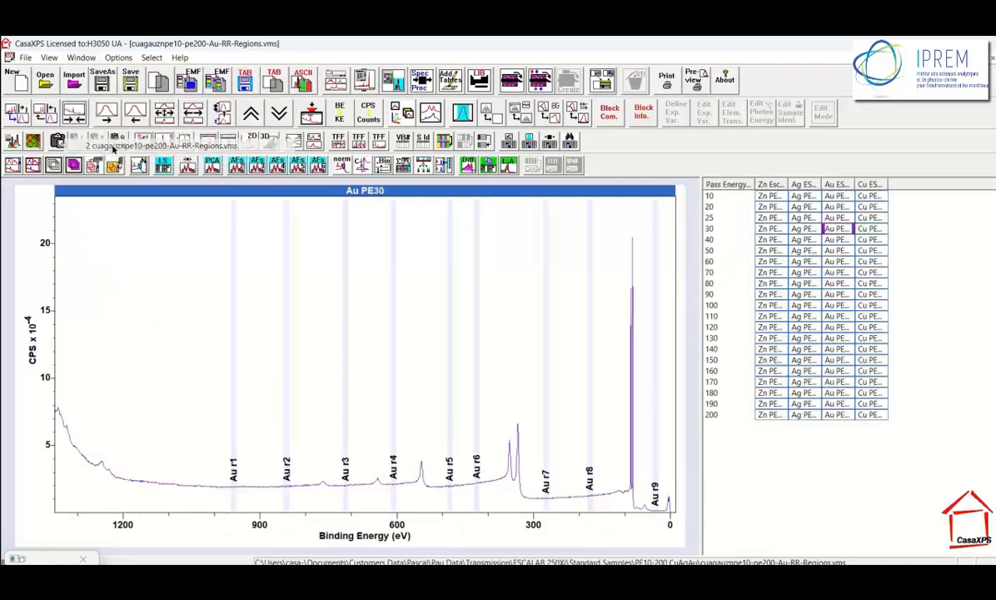
pyautogui.click(725, 184)
pyautogui.click(20, 81)
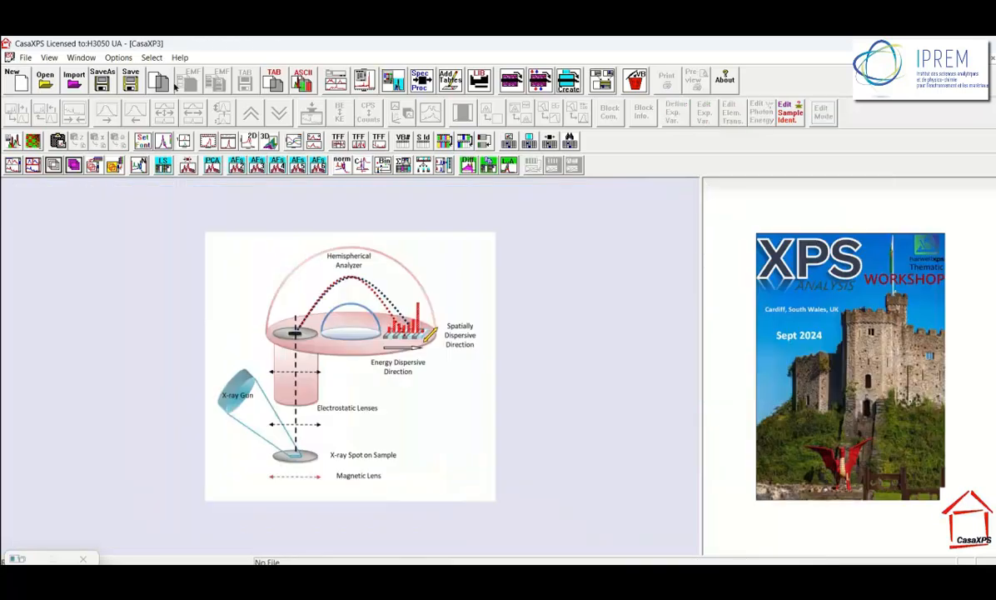
pyautogui.click(581, 81)
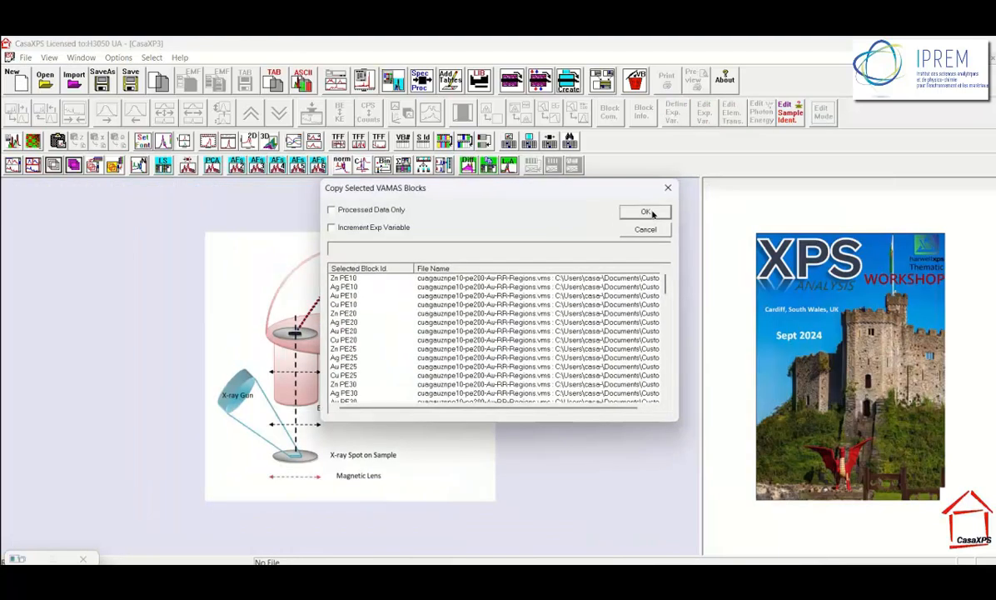
pyautogui.click(649, 213)
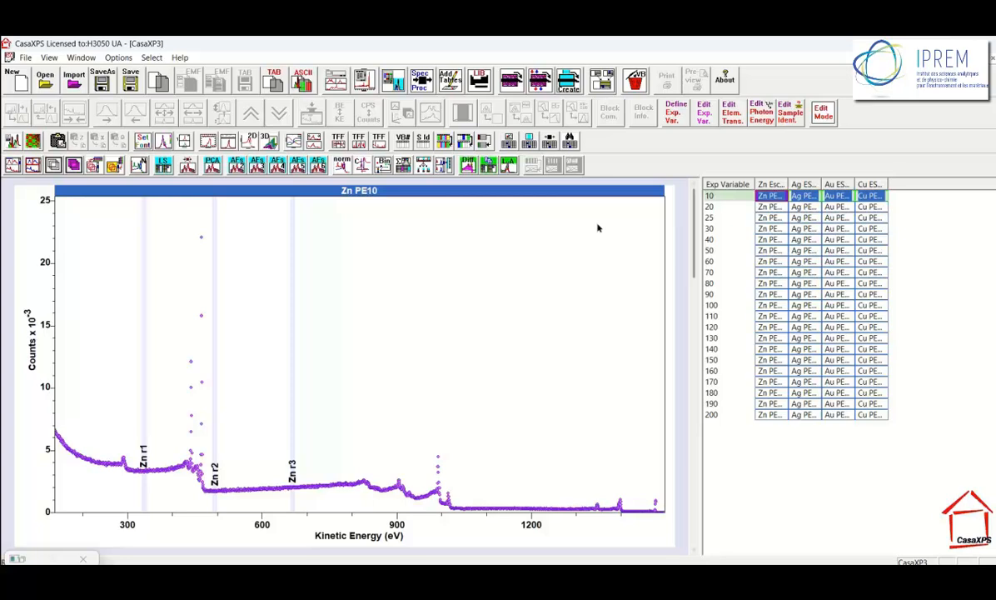
# Display the copied data as CPS line spectra against binding energy and overlay all the Au spectra.
pyautogui.click(394, 186)
pyautogui.click(377, 138)
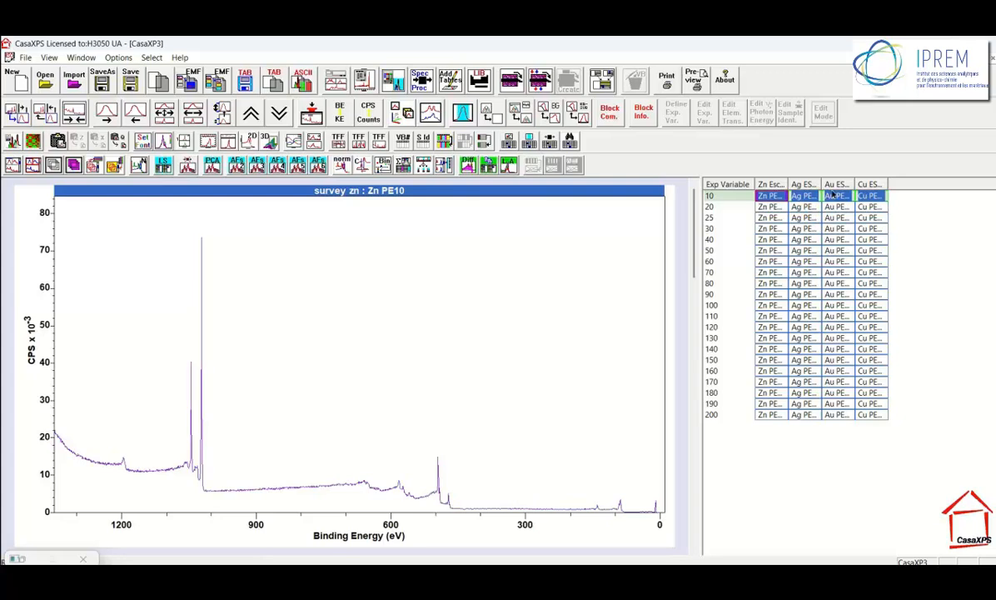
pyautogui.click(838, 186)
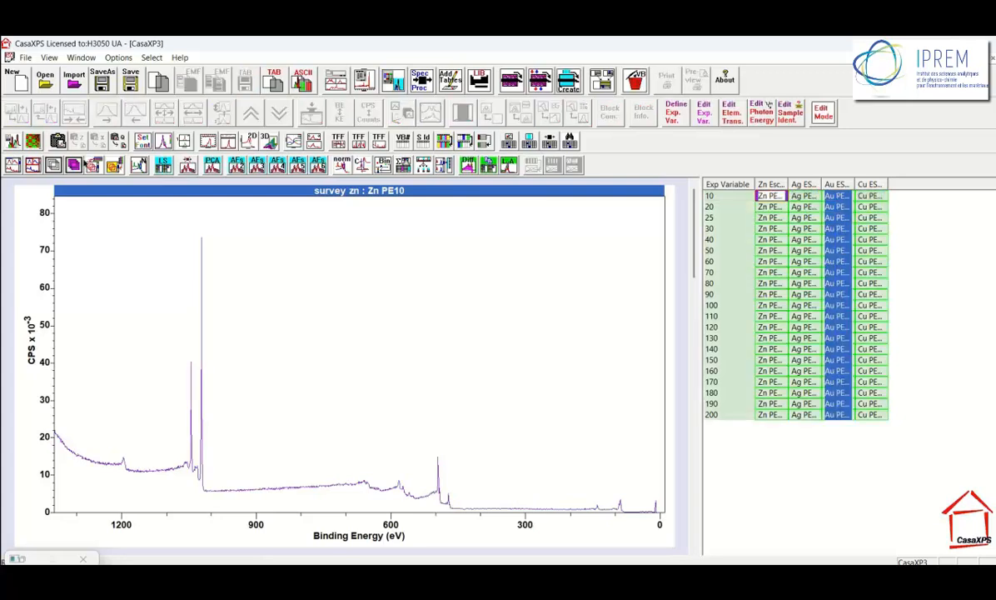
pyautogui.click(52, 162)
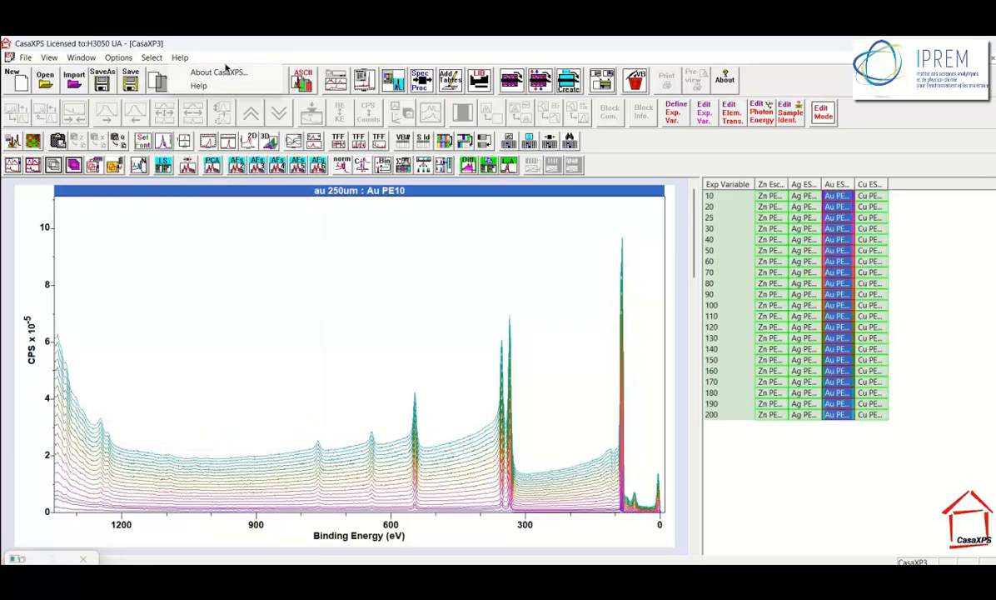
# Update the VG transmission function of all Zn, Ag, Au and Cu blocks in the new file using the computed coefficients.
pyautogui.click(117, 58)
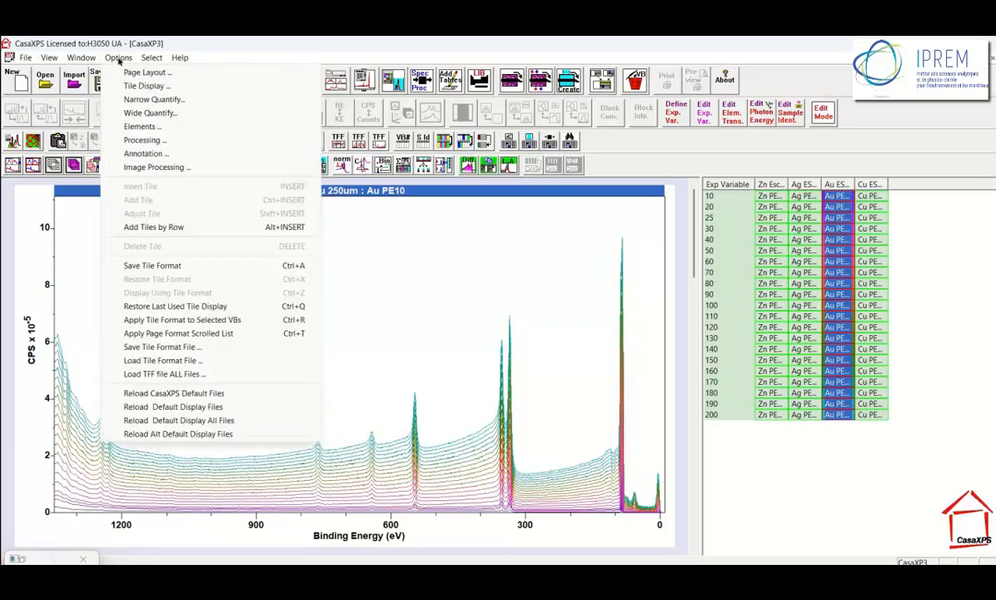
pyautogui.click(135, 140)
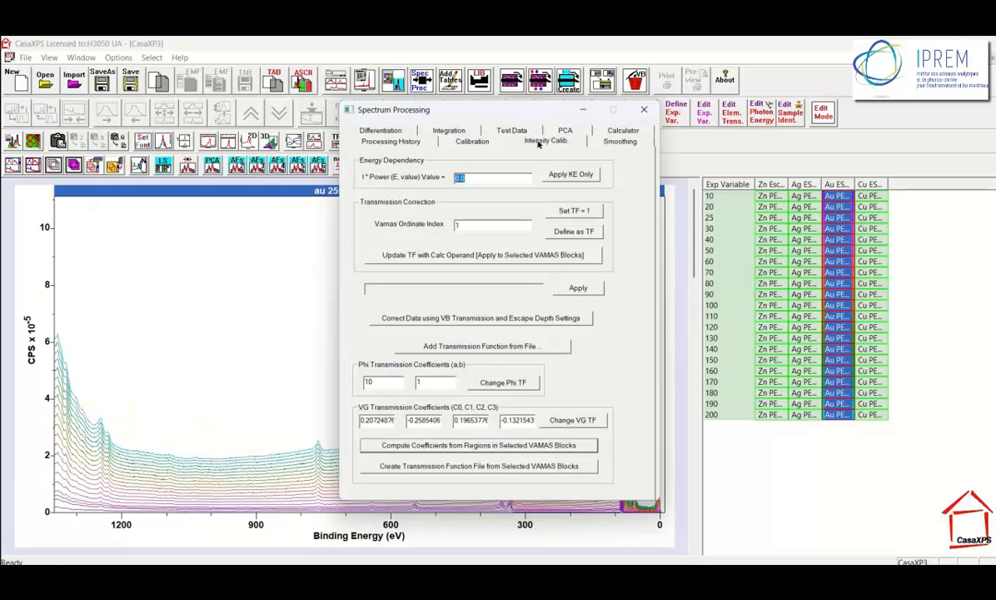
pyautogui.click(538, 144)
pyautogui.moveTo(425, 108); pyautogui.dragTo(434, 99)
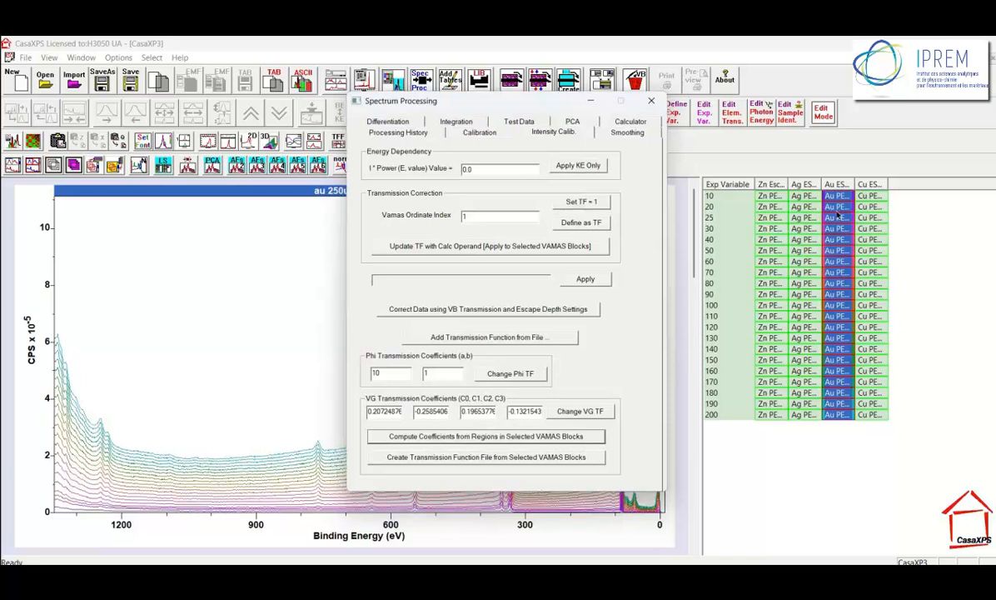
pyautogui.click(718, 187)
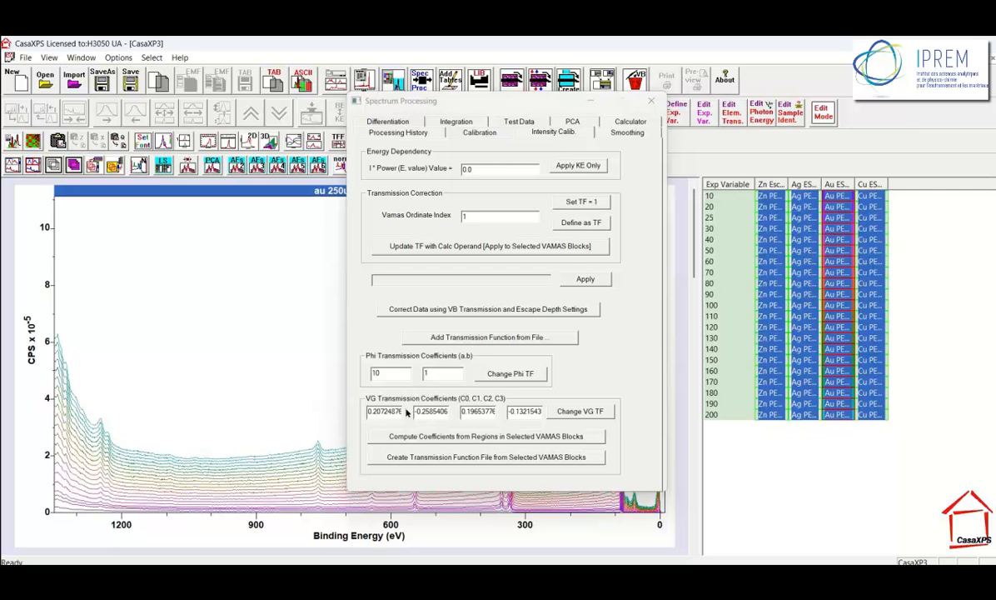
pyautogui.click(570, 411)
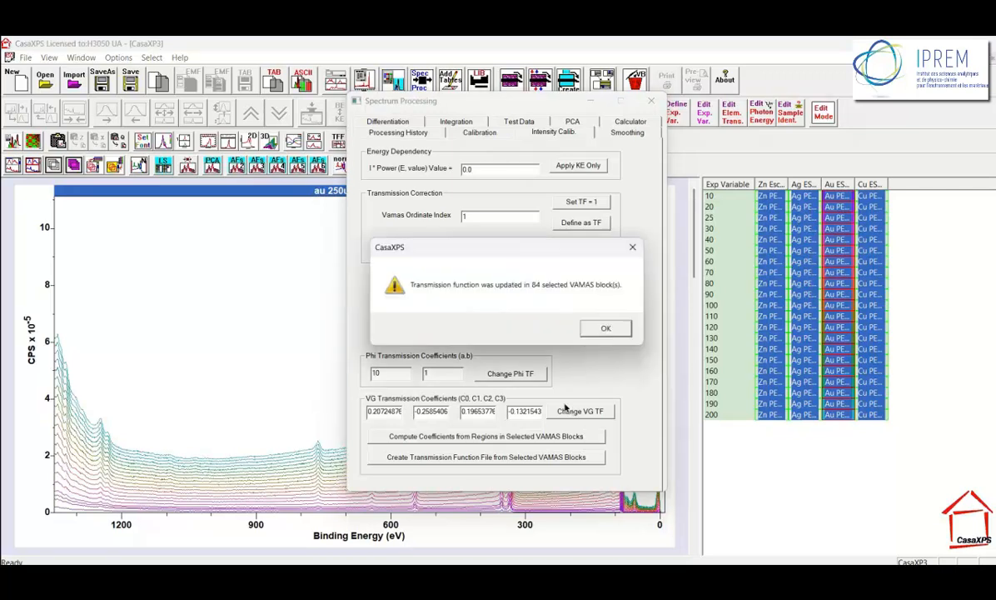
# Apply the intensity calibration with energy power 0.0 and VAMAS ordinate index 1 to Au PE10 and propagate the processing to all Au spectra.
pyautogui.click(601, 331)
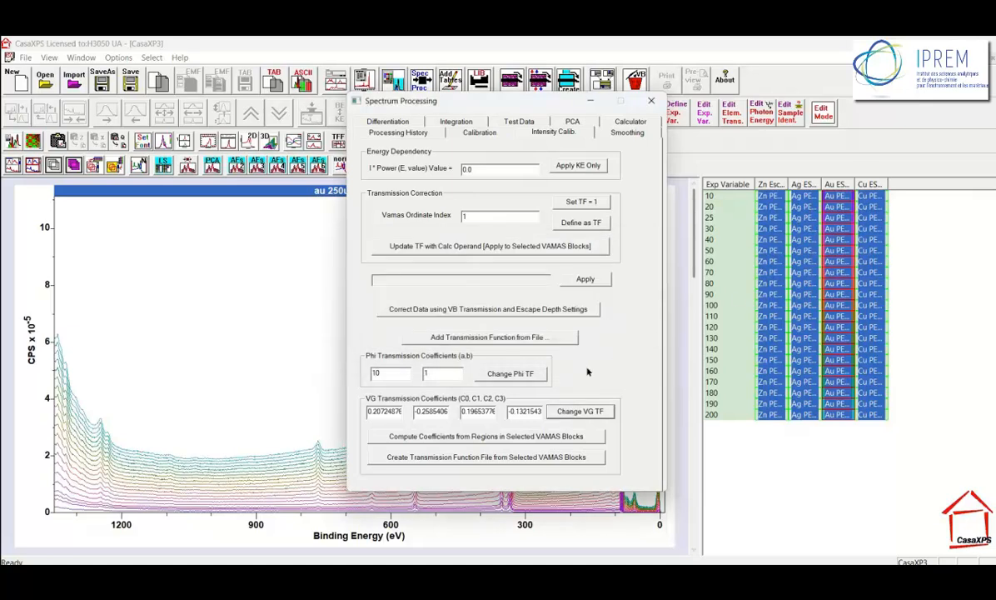
pyautogui.click(837, 184)
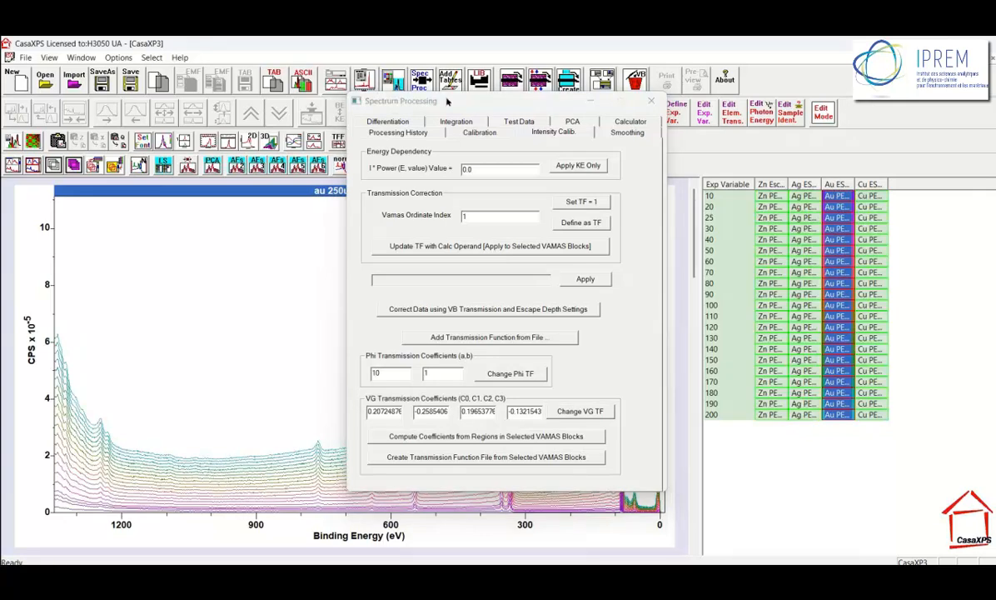
pyautogui.moveTo(446, 101); pyautogui.dragTo(773, 244)
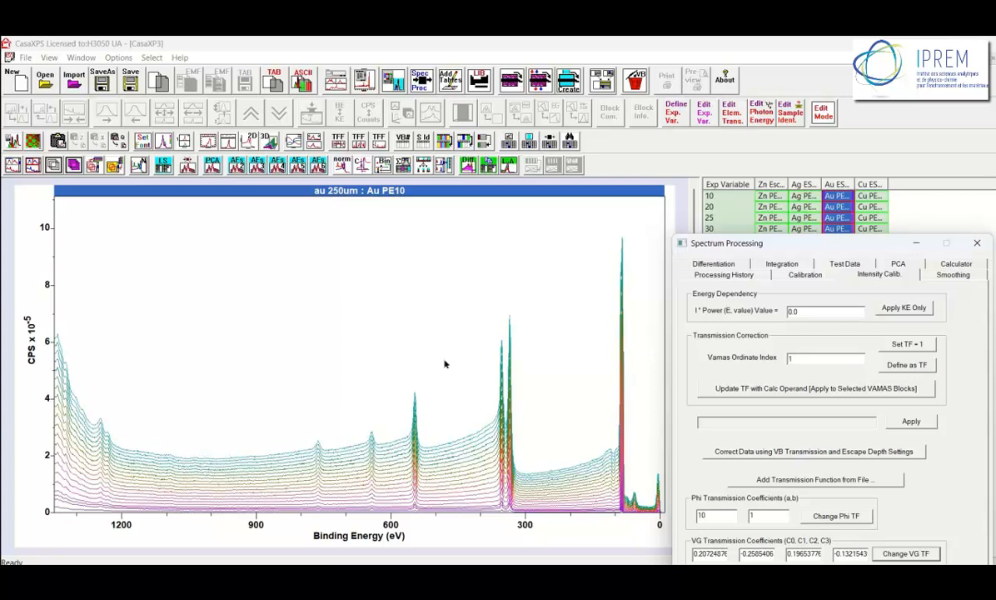
pyautogui.click(911, 421)
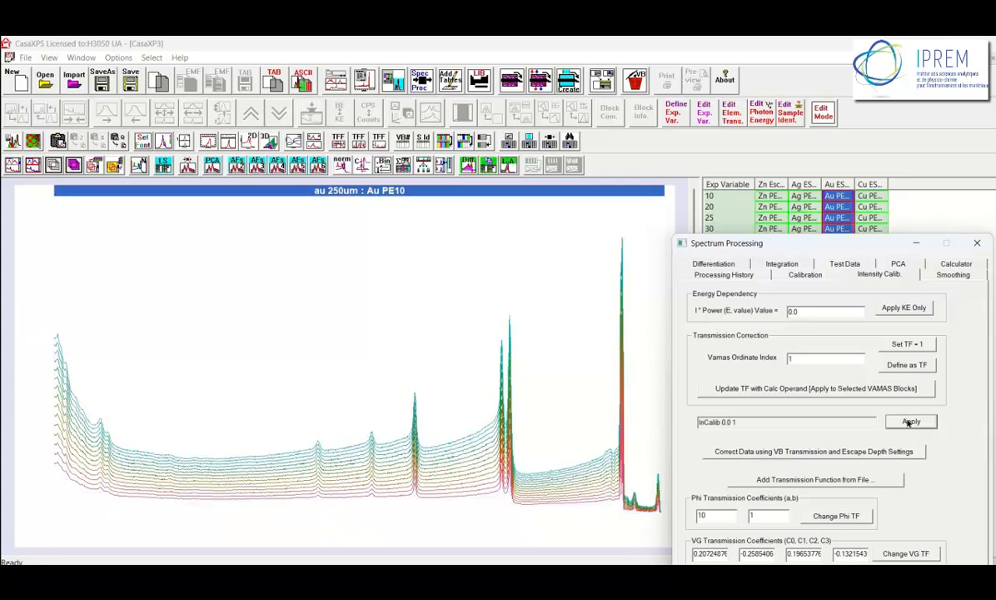
pyautogui.rightClick(391, 279)
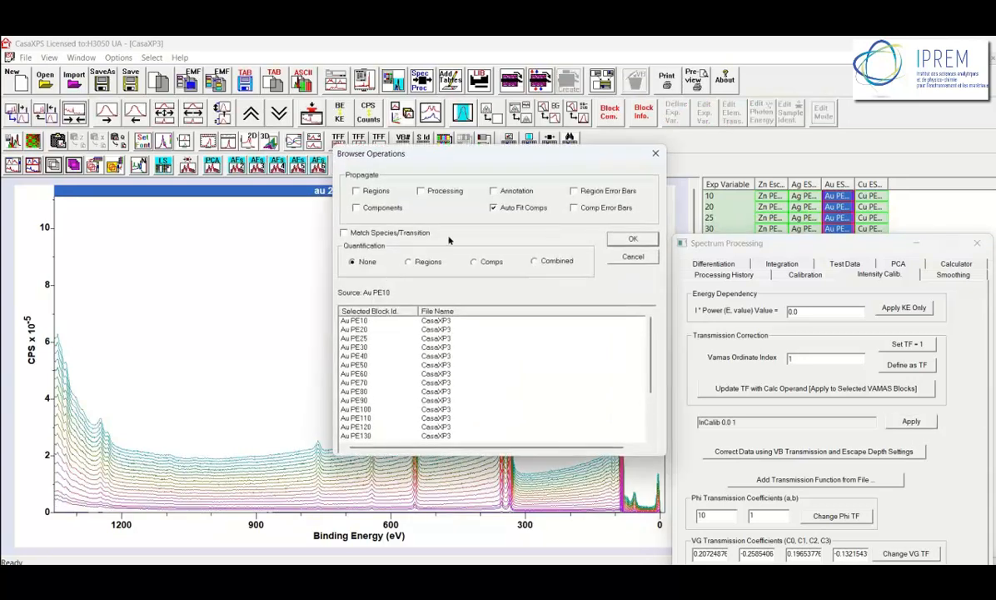
pyautogui.click(630, 239)
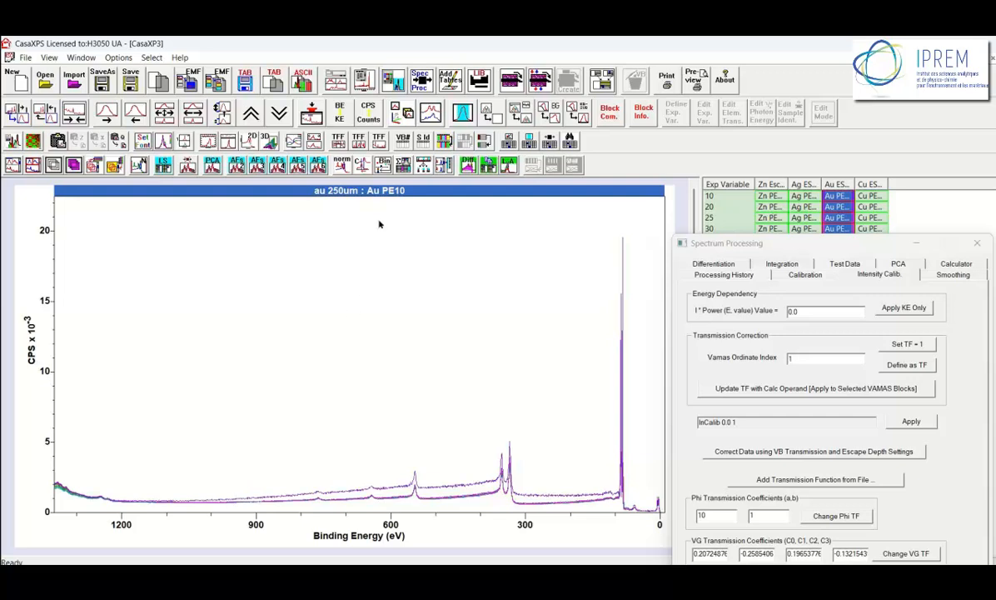
# Overlay the corrected Au spectra without pass energy 10 and examine the doublet near 85 eV in close-up.
pyautogui.moveTo(804, 242); pyautogui.dragTo(887, 265)
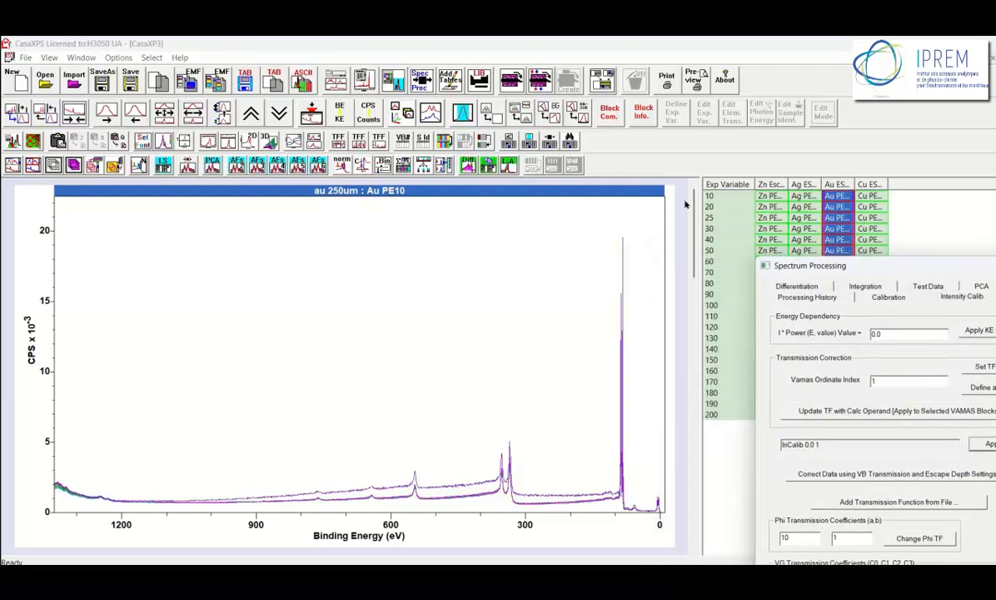
pyautogui.click(829, 197)
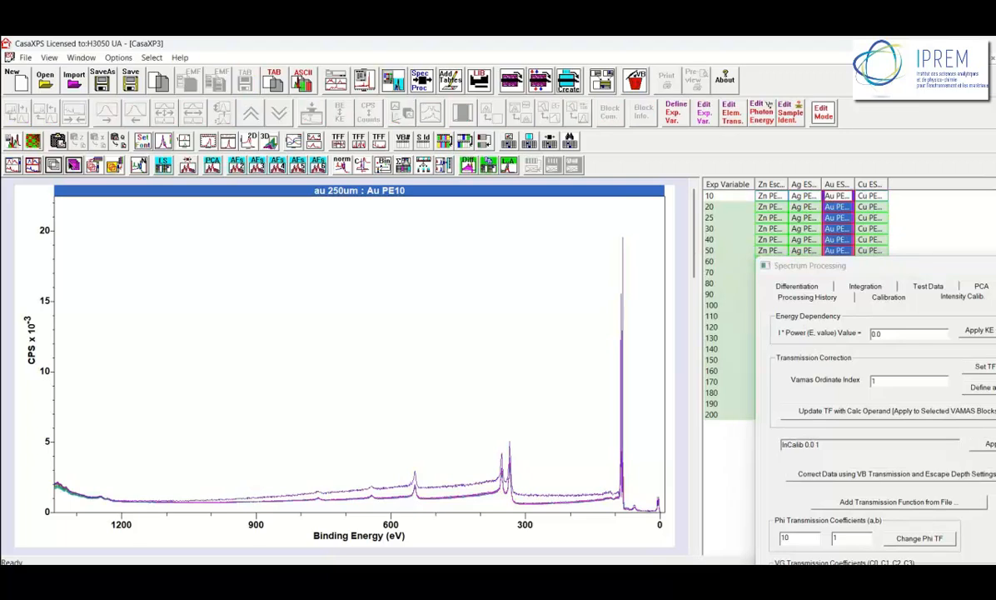
pyautogui.click(51, 165)
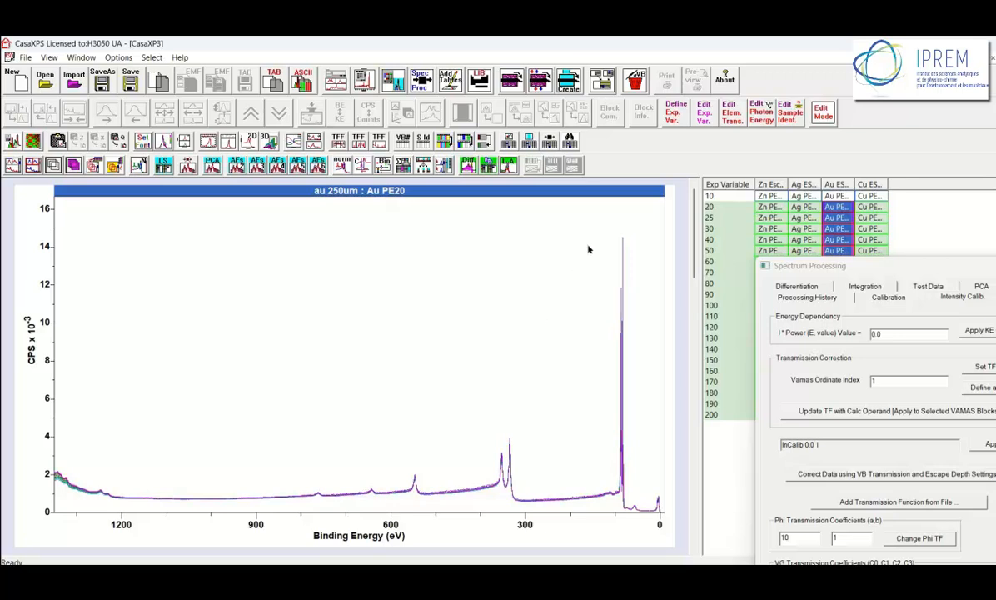
pyautogui.moveTo(604, 223); pyautogui.dragTo(636, 508)
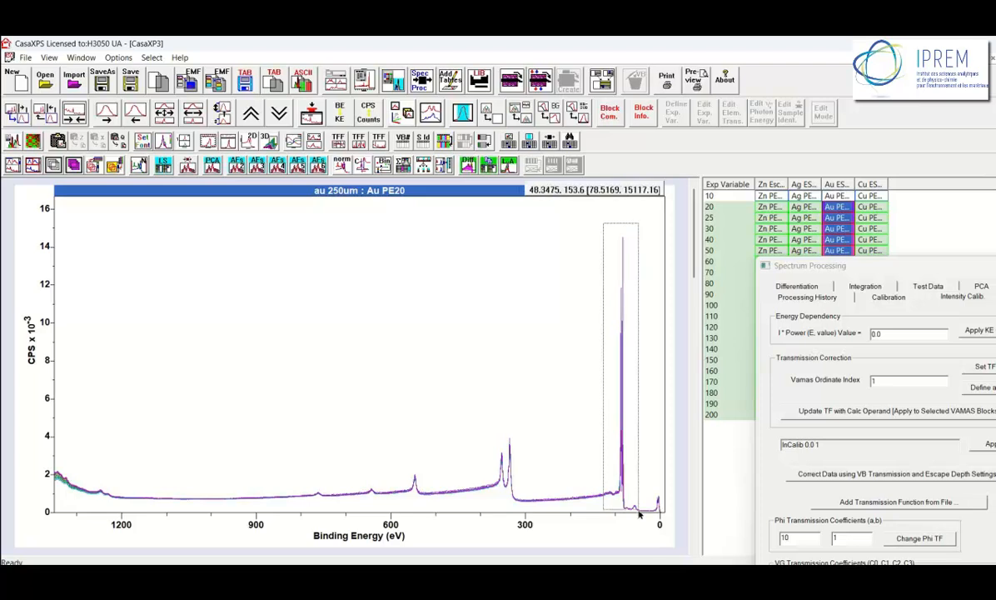
pyautogui.click(629, 425)
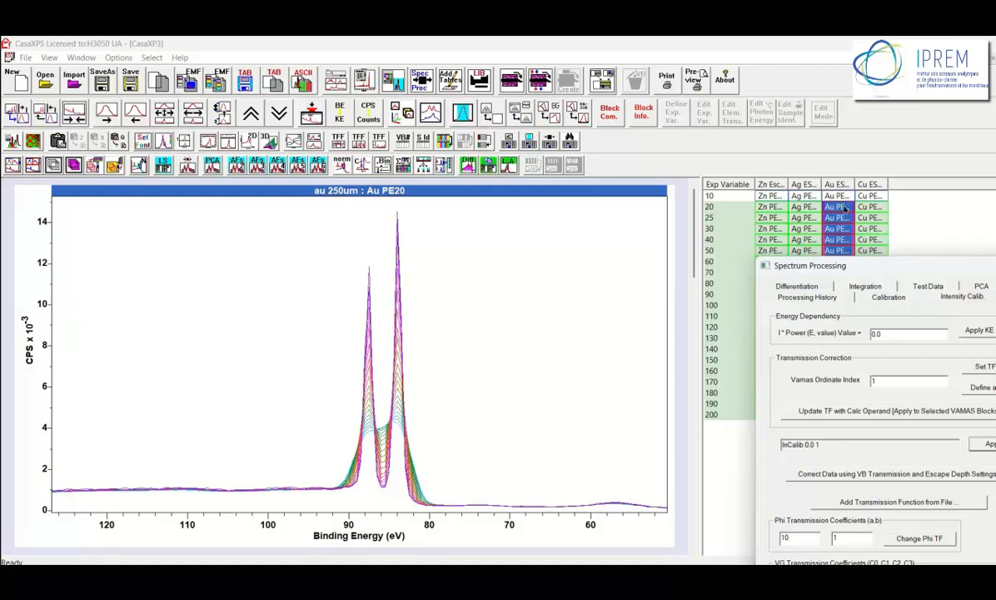
# Display the Cu PE20 spectrum and delete its Cu r1, Cu r2 and Cu r3 quantification regions.
pyautogui.click(868, 206)
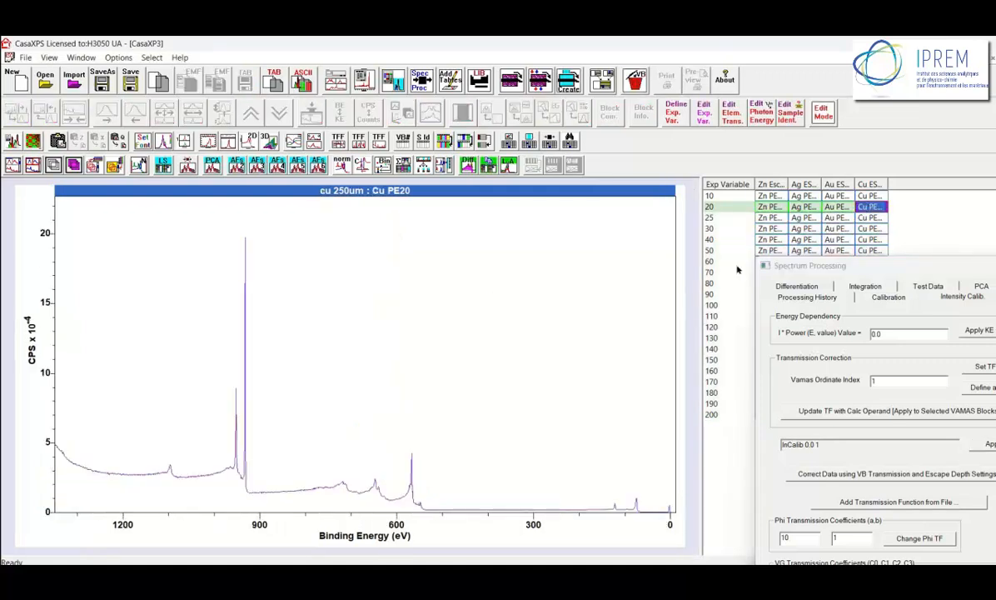
pyautogui.click(479, 233)
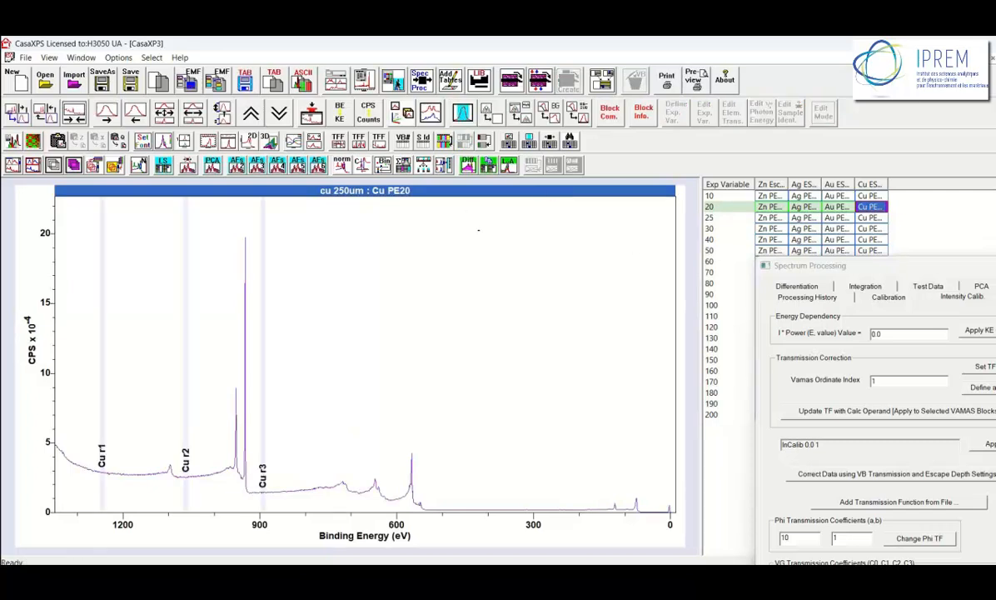
pyautogui.click(365, 79)
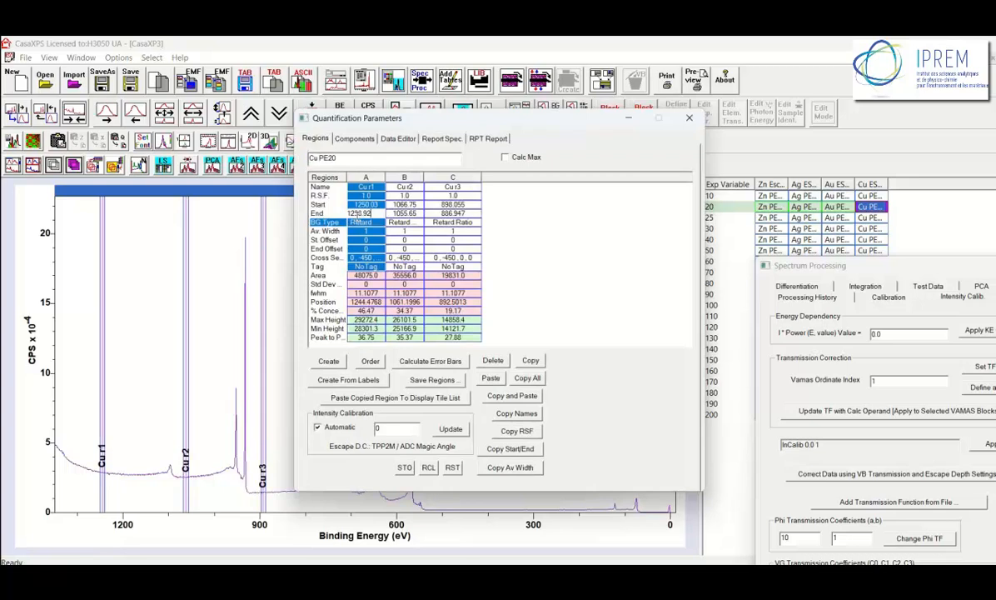
pyautogui.click(494, 361)
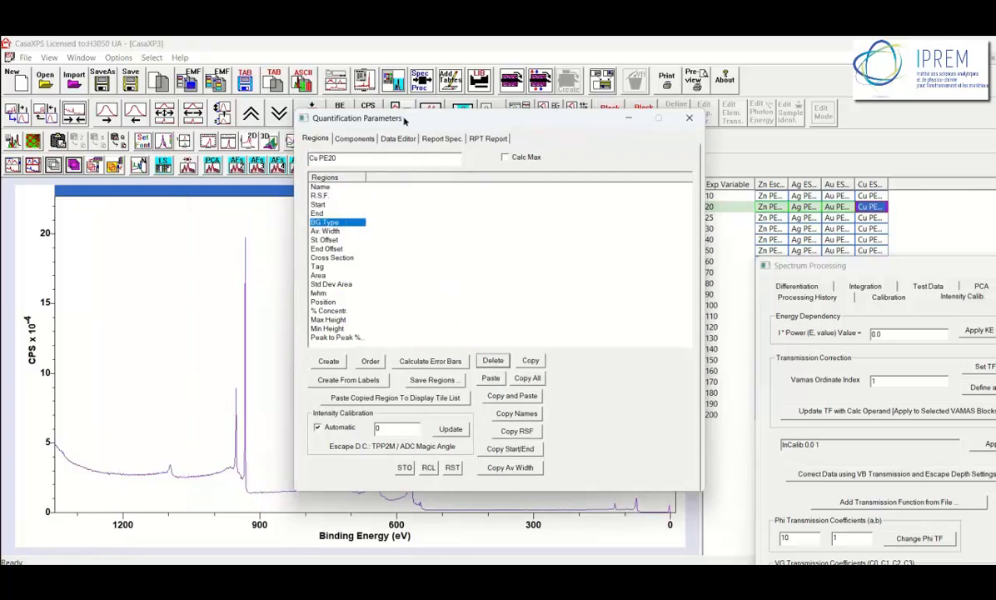
# Create a Cu 2p3/2 region on Cu PE20 from the element library, with zooming and creation enabled when a line is selected.
pyautogui.moveTo(365, 118); pyautogui.dragTo(525, 112)
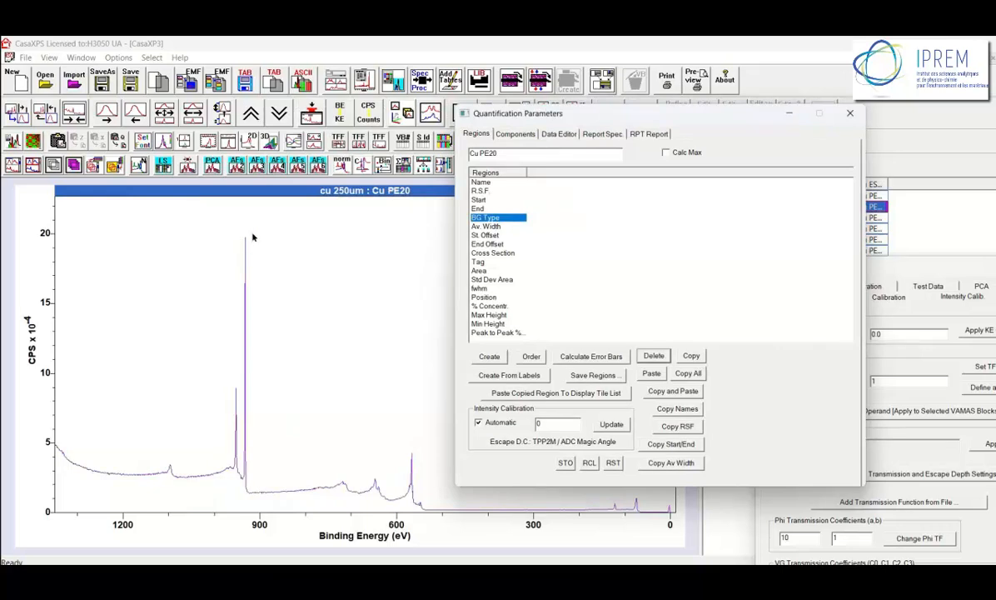
pyautogui.click(477, 82)
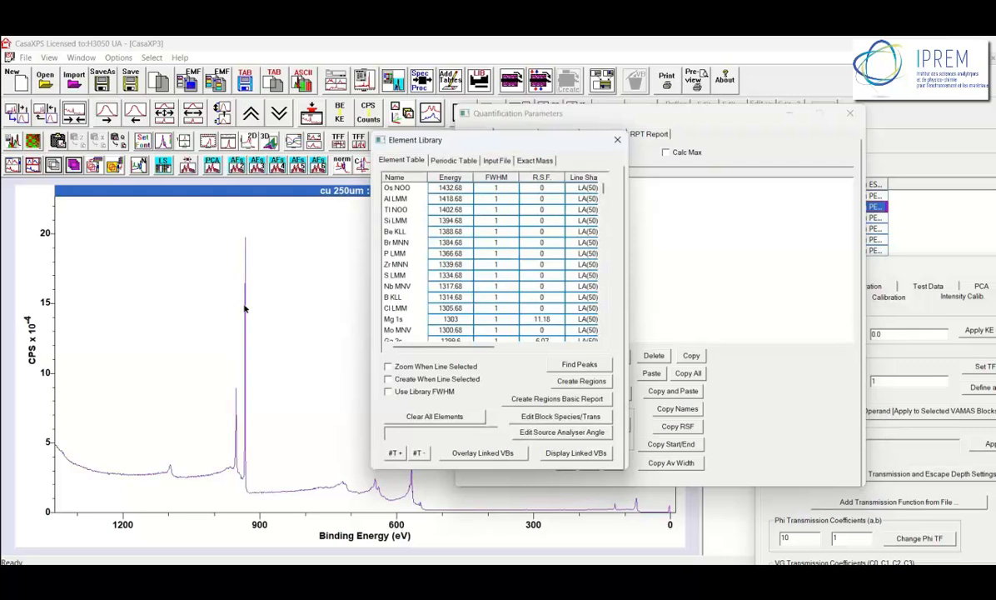
pyautogui.click(244, 309)
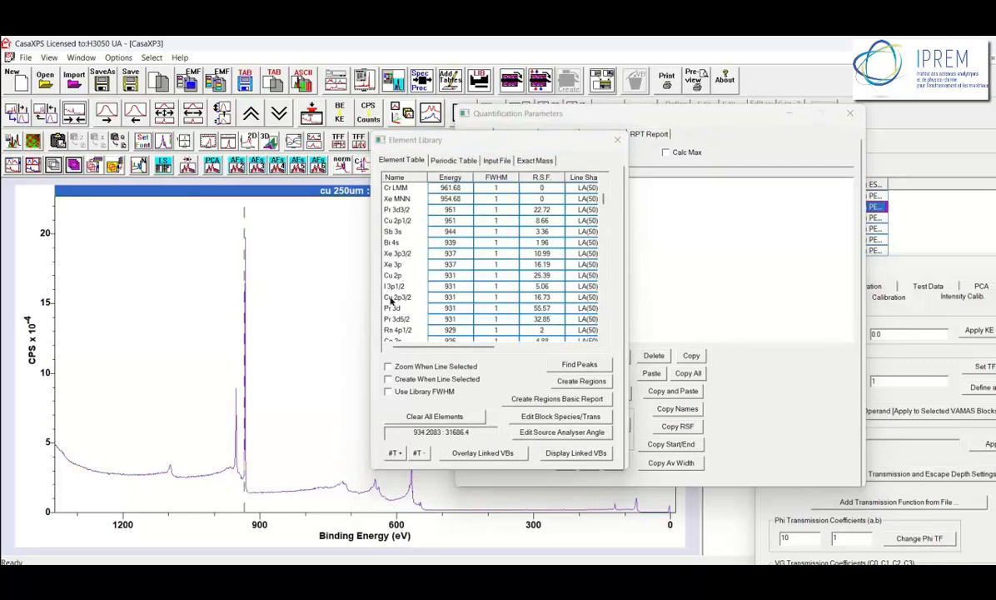
pyautogui.click(389, 367)
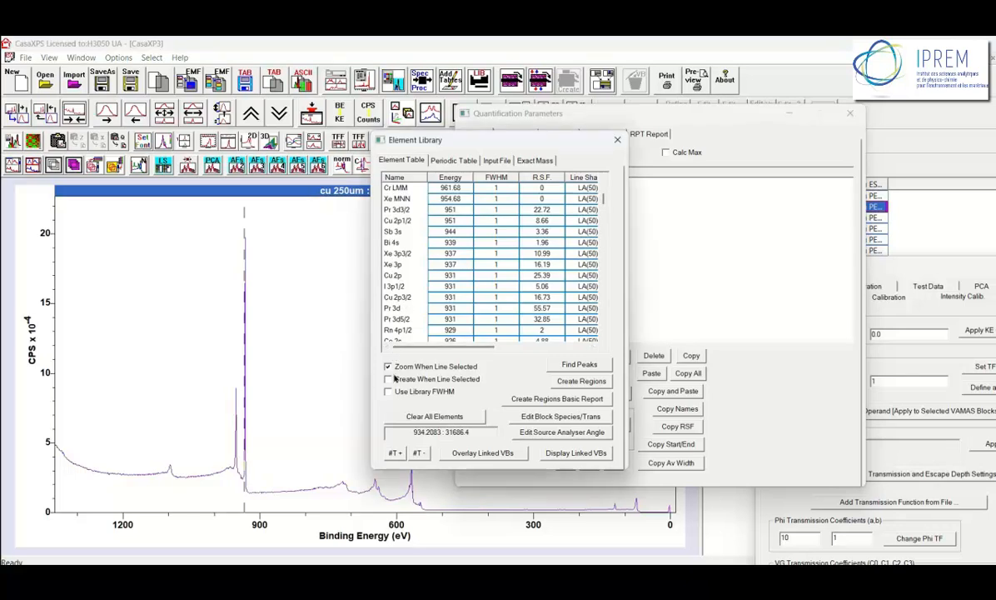
pyautogui.click(397, 298)
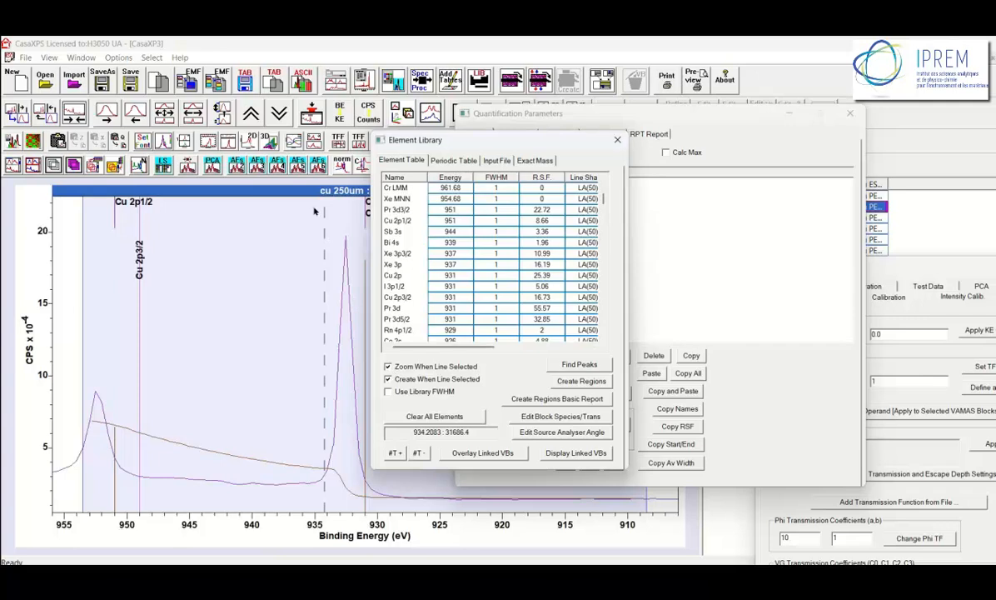
pyautogui.moveTo(424, 141); pyautogui.dragTo(663, 227)
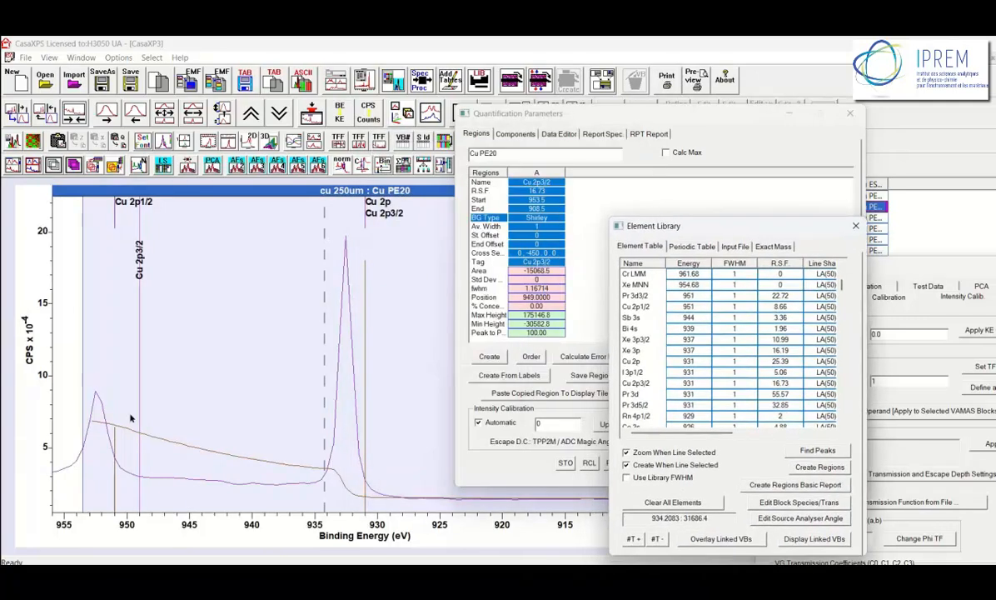
# Adjust the limits of the Cu 2p3/2 region to about 938 eV at the start and 926 eV at the end.
pyautogui.moveTo(81, 354); pyautogui.dragTo(296, 383)
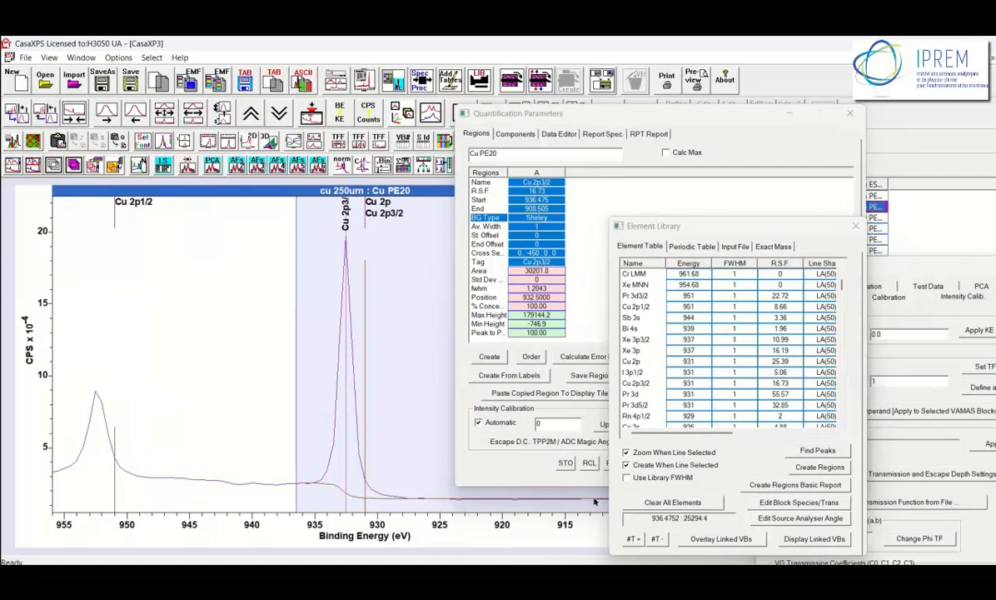
pyautogui.moveTo(399, 496); pyautogui.dragTo(429, 494)
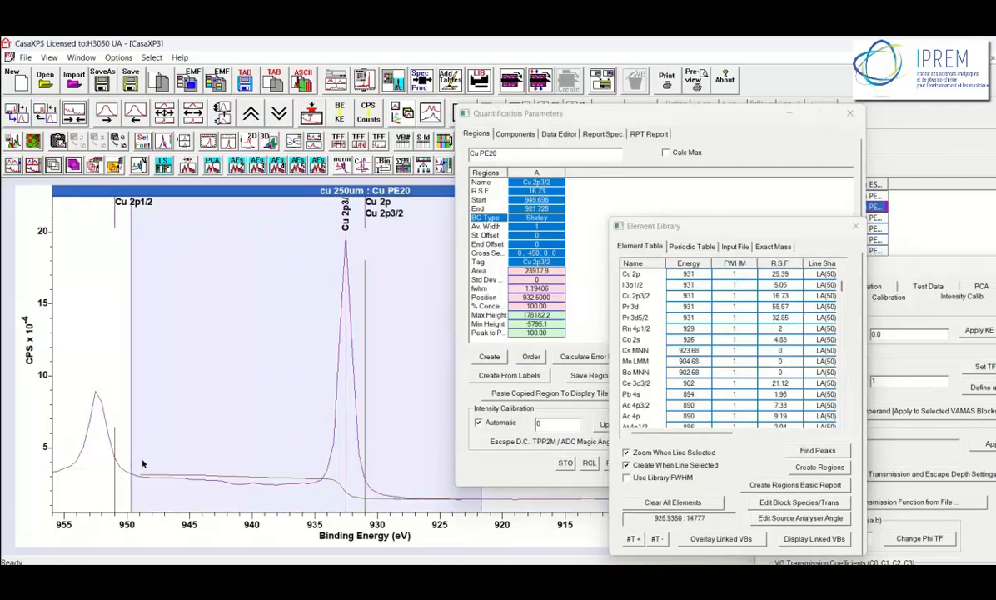
pyautogui.moveTo(175, 466); pyautogui.dragTo(294, 457)
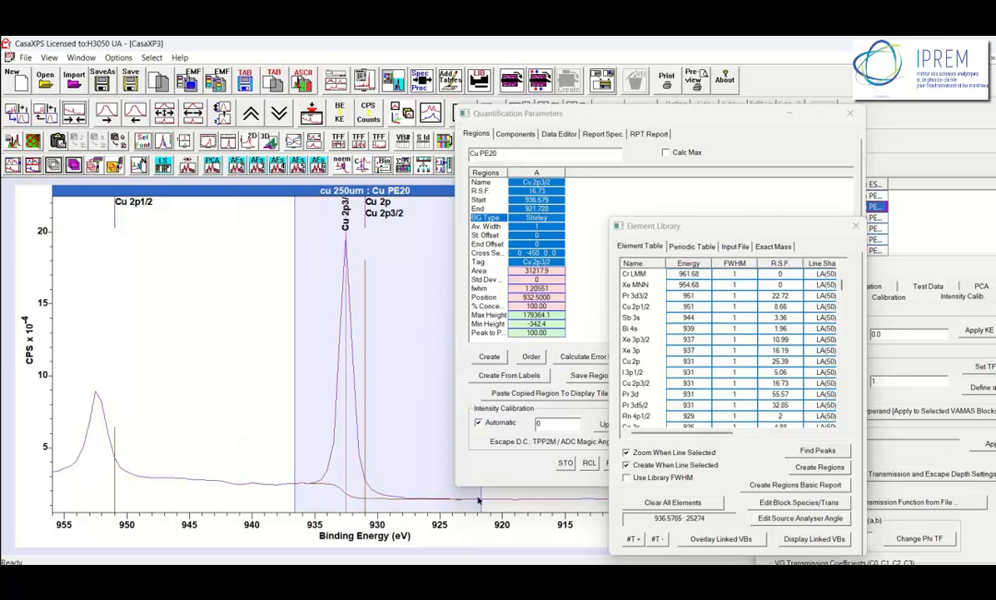
pyautogui.moveTo(479, 496); pyautogui.dragTo(429, 500)
pyautogui.click(272, 464)
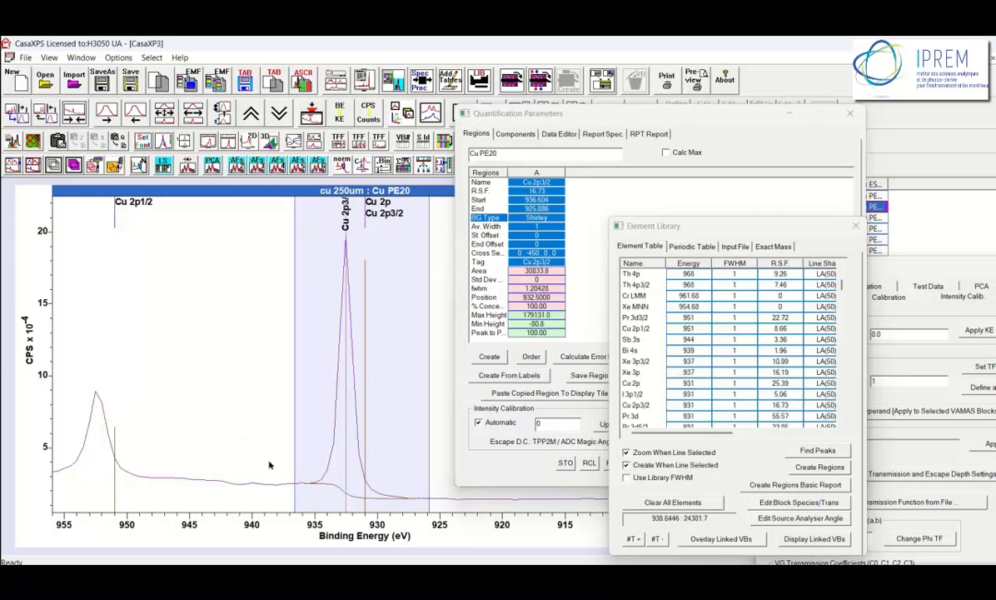
pyautogui.click(279, 460)
pyautogui.moveTo(290, 456); pyautogui.dragTo(282, 451)
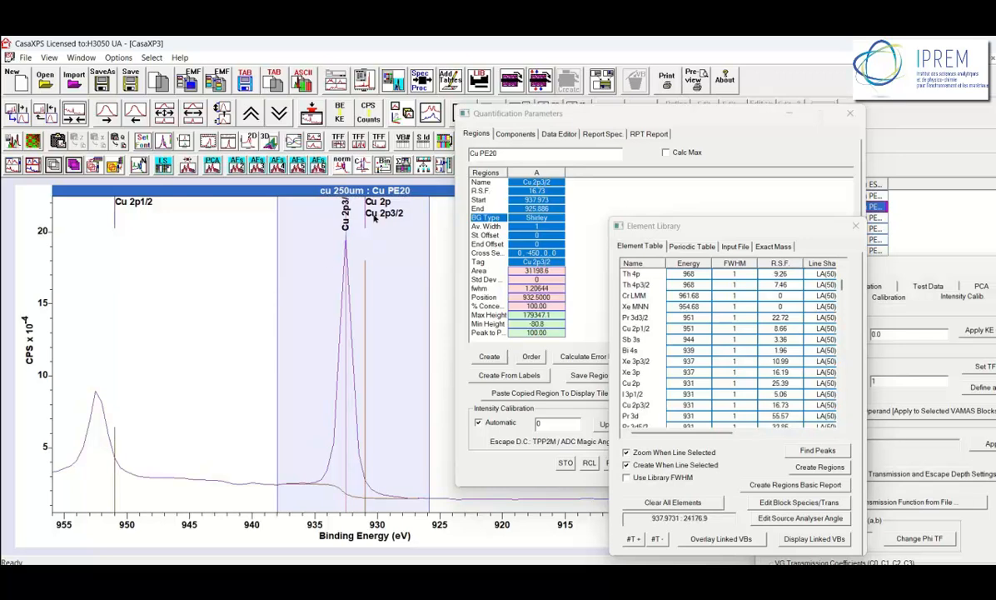
# Create a Cu 3p region from the element library around the peak near 75 eV and move its end limit to about 60 eV.
pyautogui.click(73, 112)
pyautogui.moveTo(500, 111); pyautogui.dragTo(681, 83)
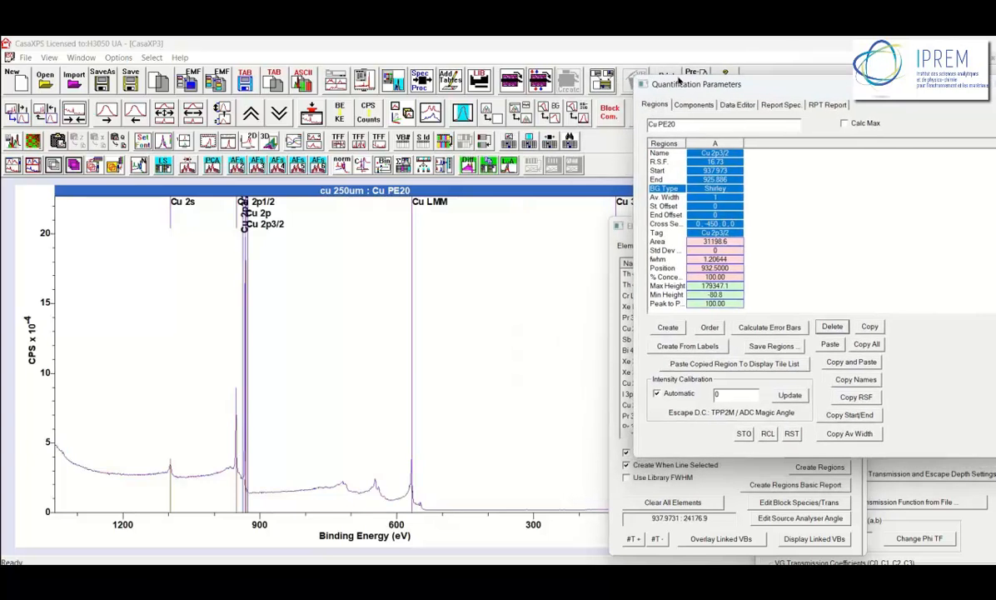
pyautogui.moveTo(630, 227); pyautogui.dragTo(769, 281)
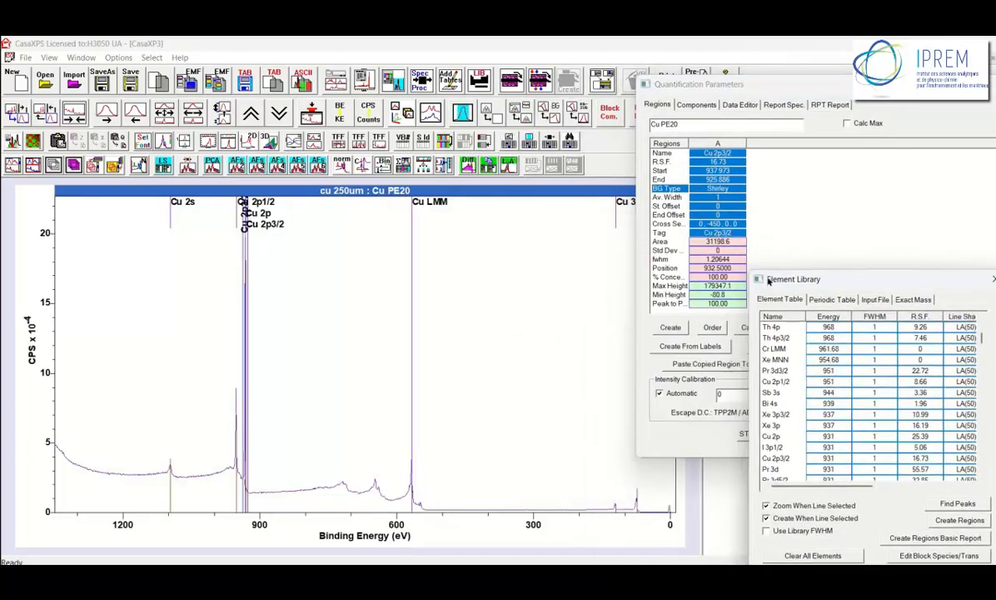
pyautogui.click(643, 500)
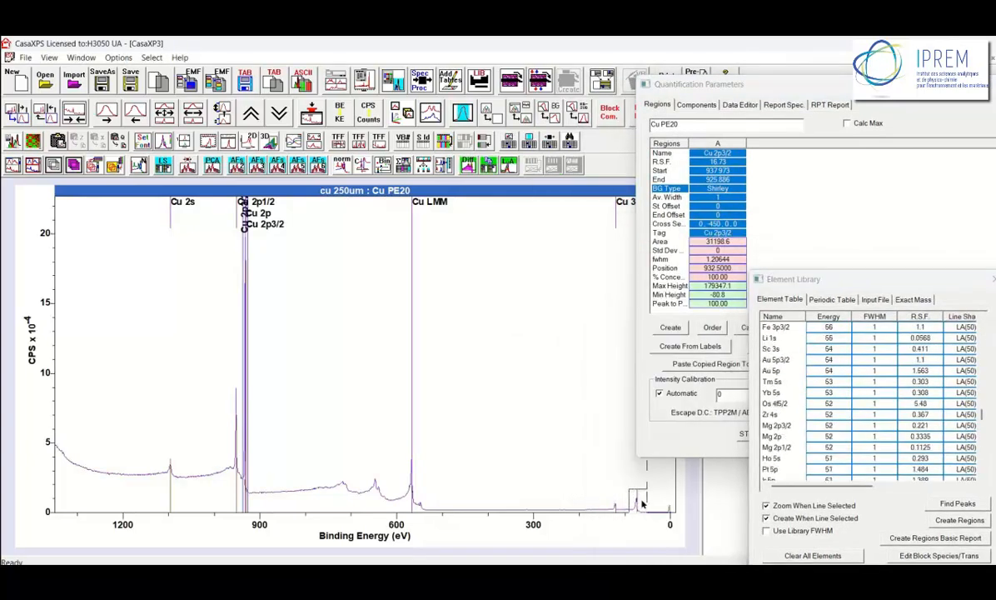
pyautogui.moveTo(642, 503); pyautogui.dragTo(647, 510)
pyautogui.click(334, 314)
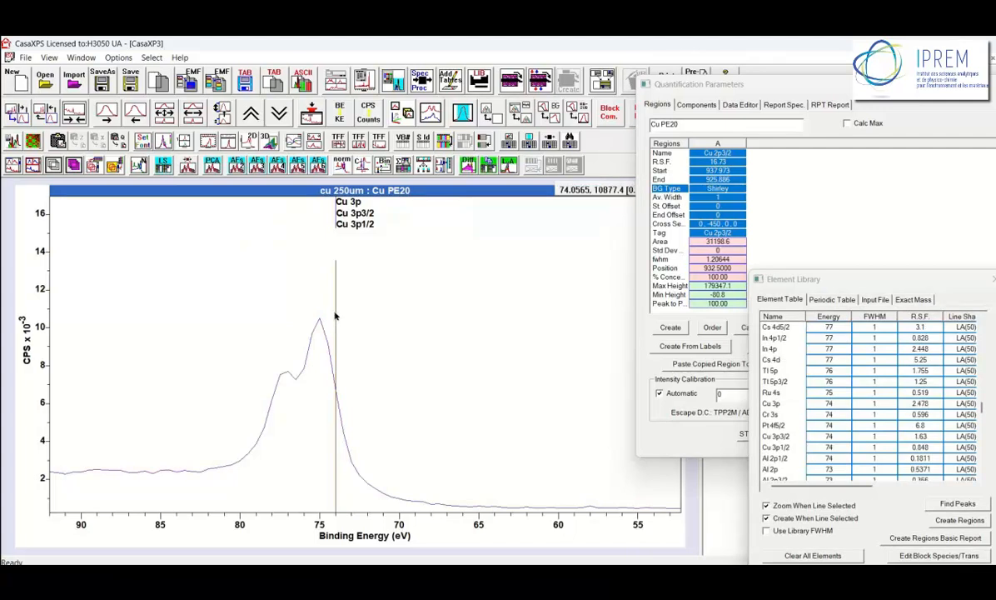
pyautogui.doubleClick(773, 404)
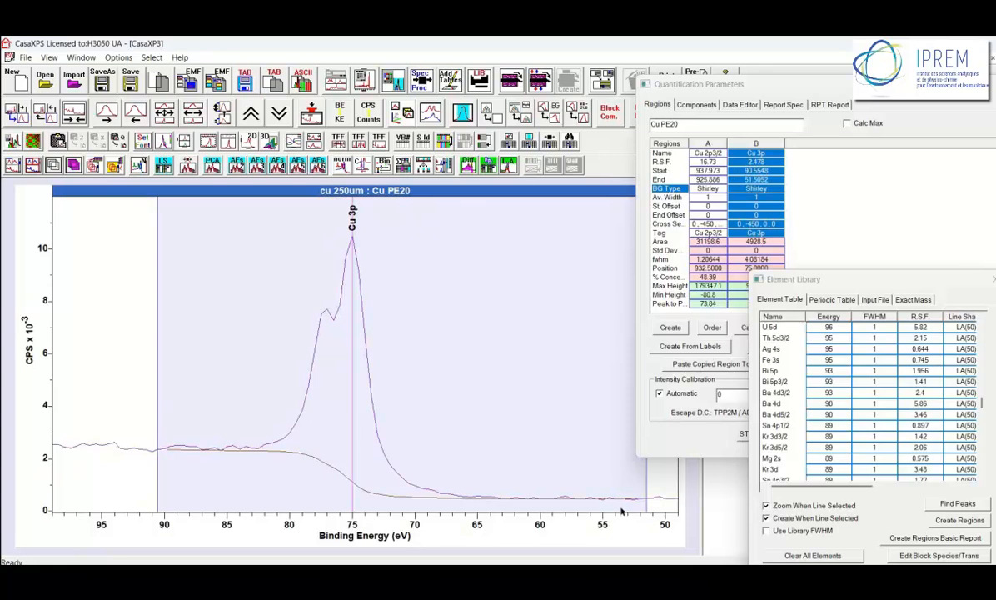
pyautogui.moveTo(638, 495)
pyautogui.mouseDown()
pyautogui.moveTo(514, 483)
pyautogui.moveTo(539, 479)
pyautogui.mouseUp()
pyautogui.click(75, 114)
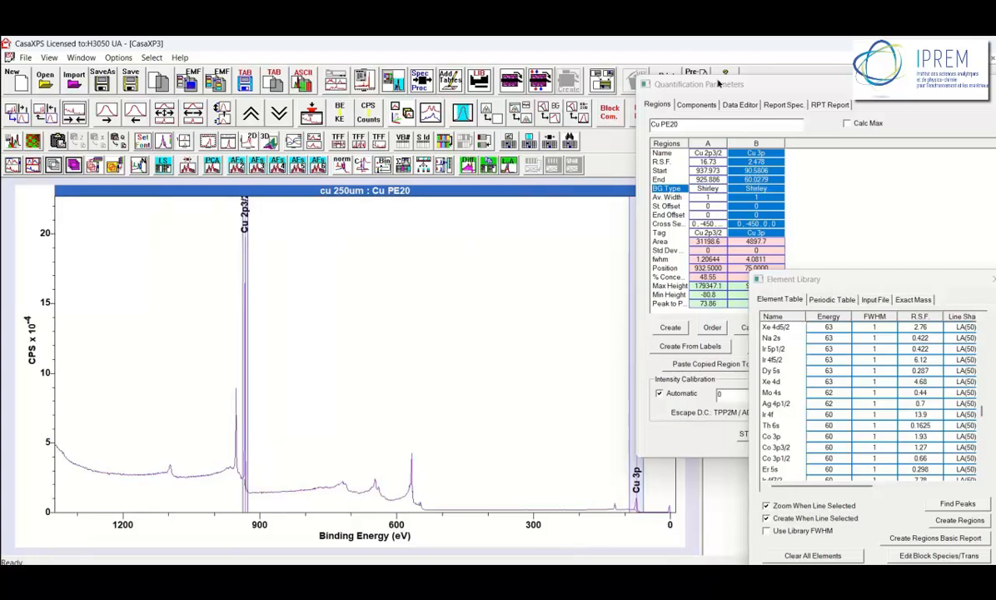
# Examine the R.S.F. values of the Cu 2p3/2 and Cu 3p regions.
pyautogui.moveTo(718, 84); pyautogui.dragTo(553, 94)
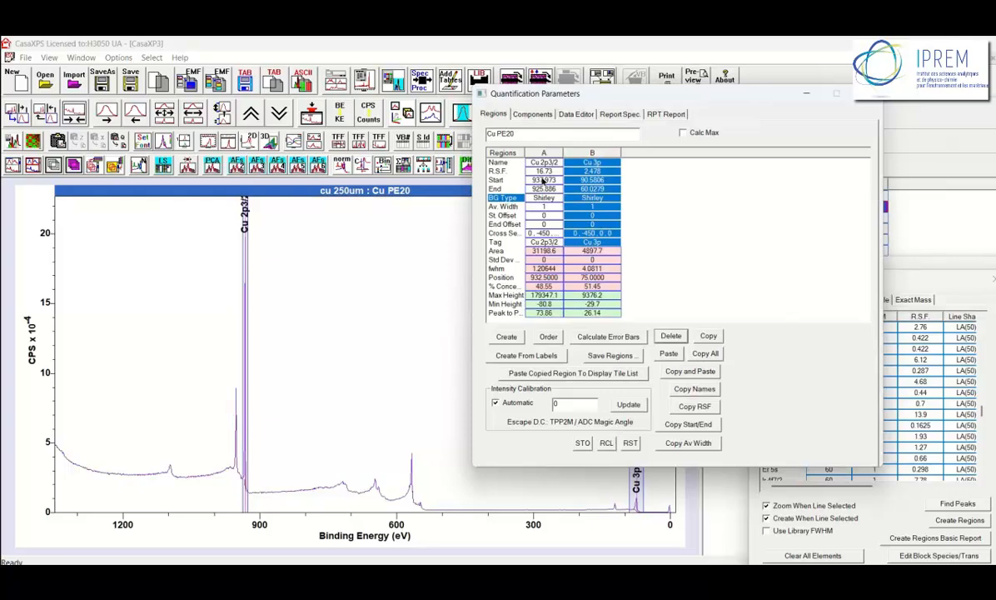
pyautogui.click(549, 172)
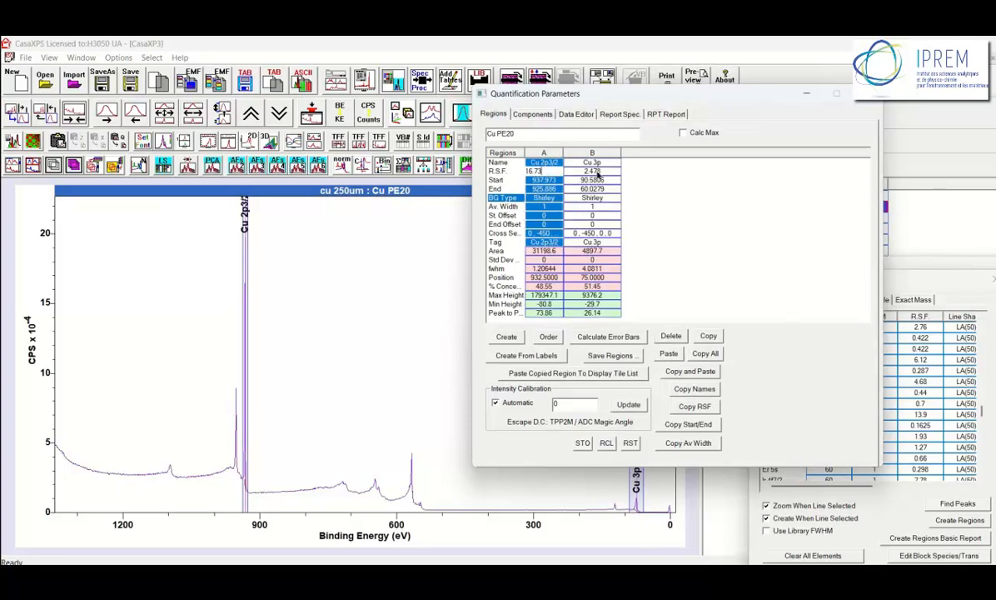
pyautogui.click(591, 171)
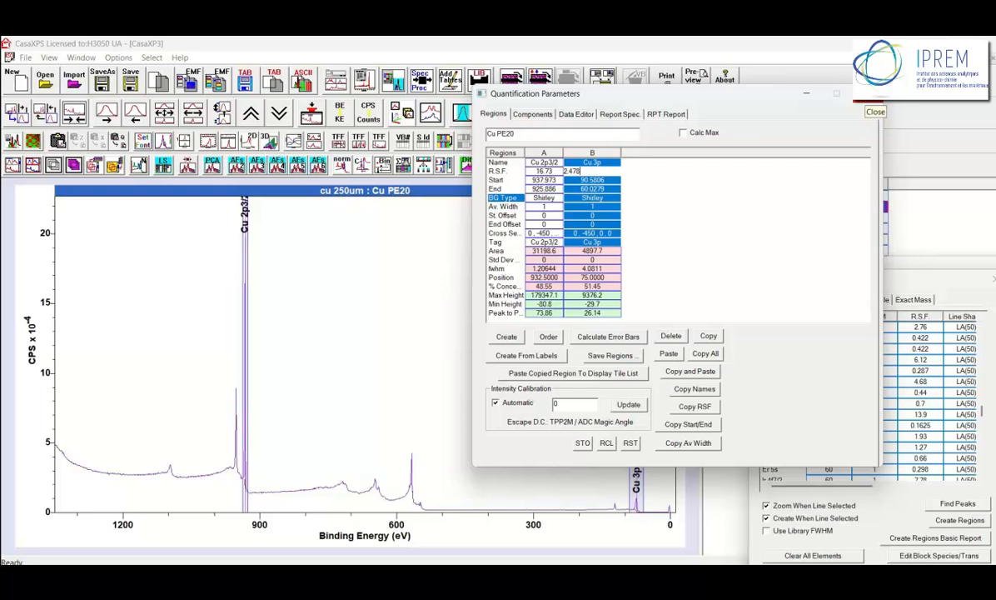
# Propagate the Cu PE20 regions to all Cu spectra, with region propagation enabled and processing propagation disabled.
pyautogui.moveTo(564, 94); pyautogui.dragTo(395, 88)
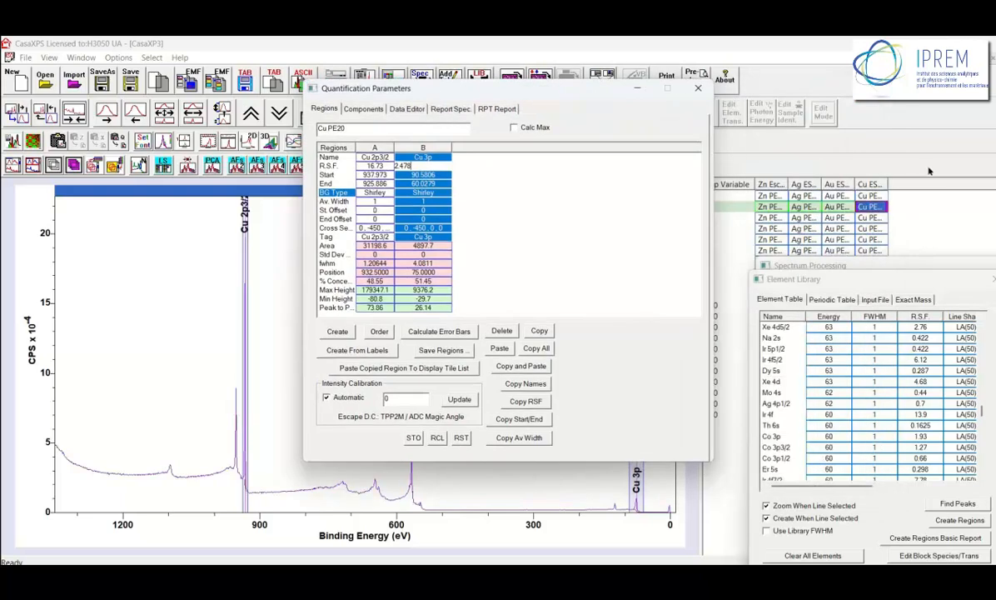
pyautogui.click(874, 185)
pyautogui.rightClick(187, 218)
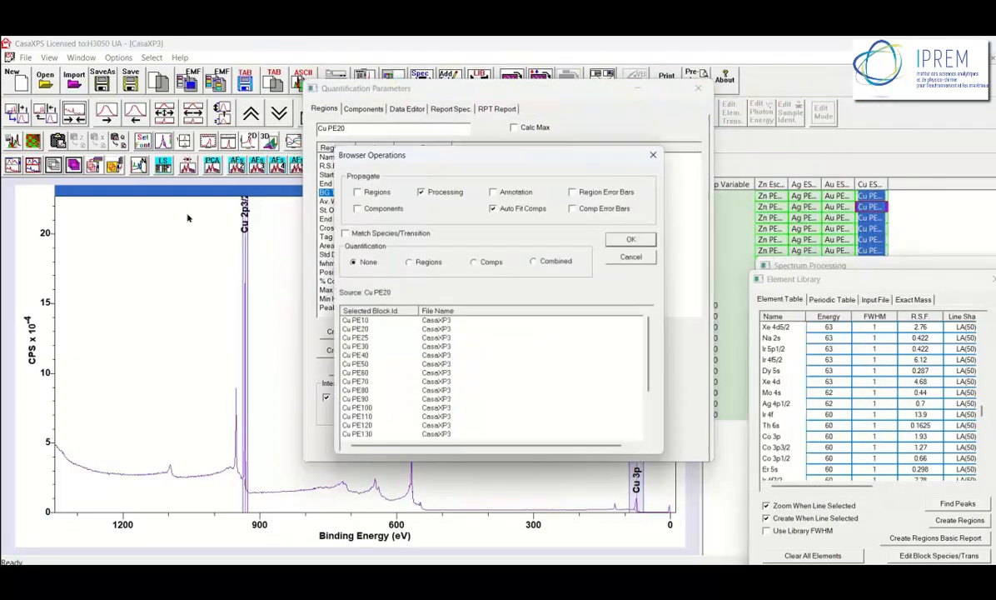
pyautogui.click(359, 192)
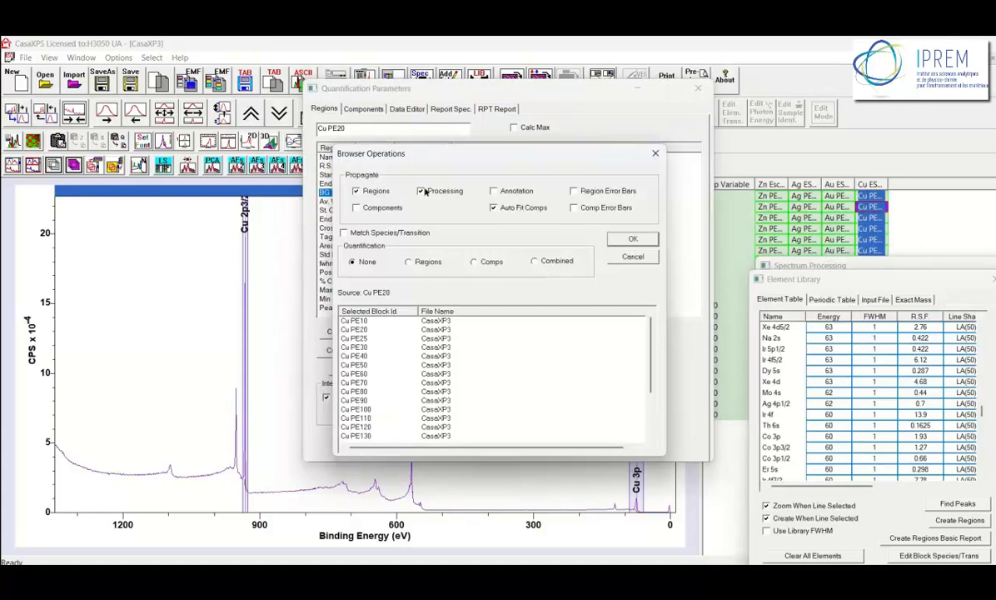
pyautogui.click(422, 191)
pyautogui.click(631, 240)
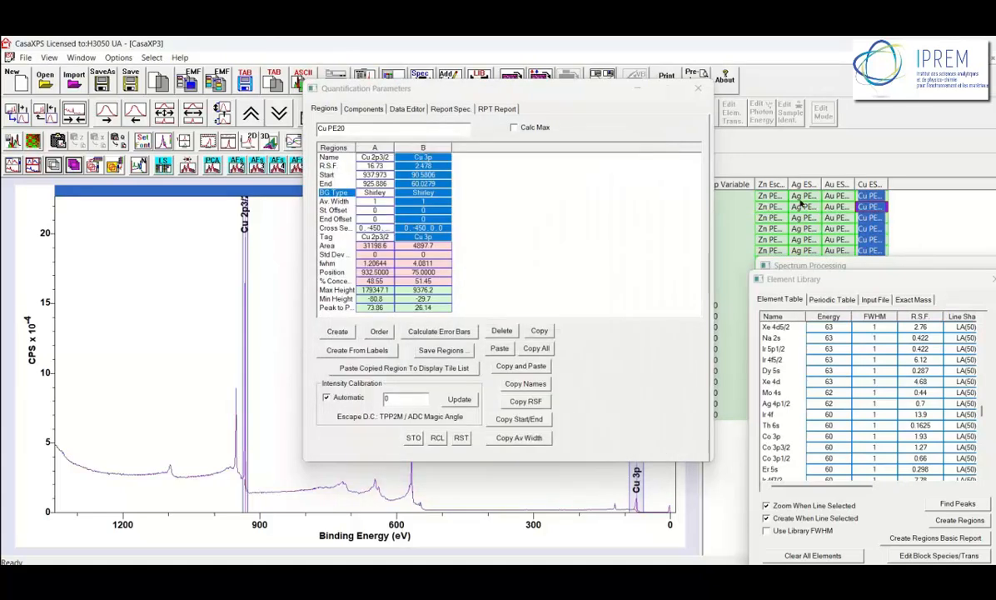
# Step through the Cu spectra from PE10 to PE200 and compare the Cu 2p3/2 and Cu 3p percentage concentrations.
pyautogui.click(480, 87)
pyautogui.moveTo(479, 87); pyautogui.dragTo(750, 243)
pyautogui.click(866, 196)
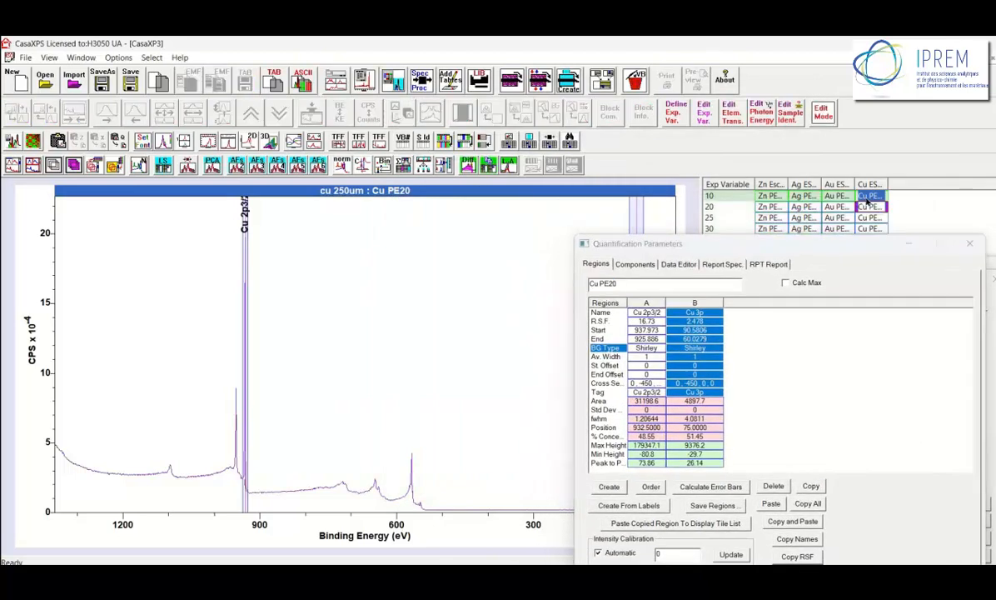
pyautogui.press('Down')
pyautogui.press('Down')
pyautogui.press('Down')
pyautogui.press('Down')
pyautogui.press('Down')
pyautogui.press('Down')
pyautogui.press('Down')
pyautogui.press('Down')
pyautogui.press('Down')
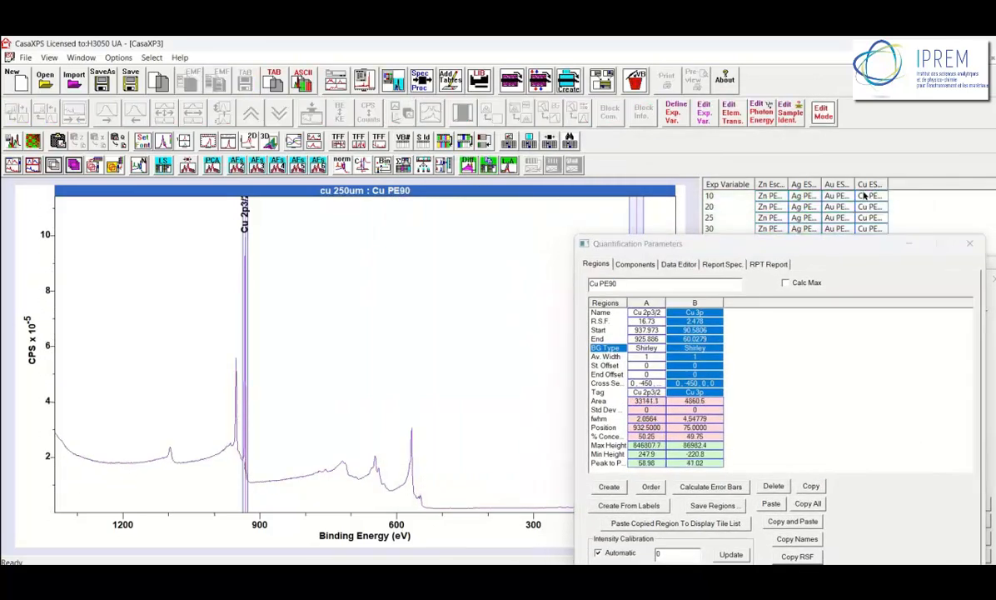
pyautogui.click(864, 195)
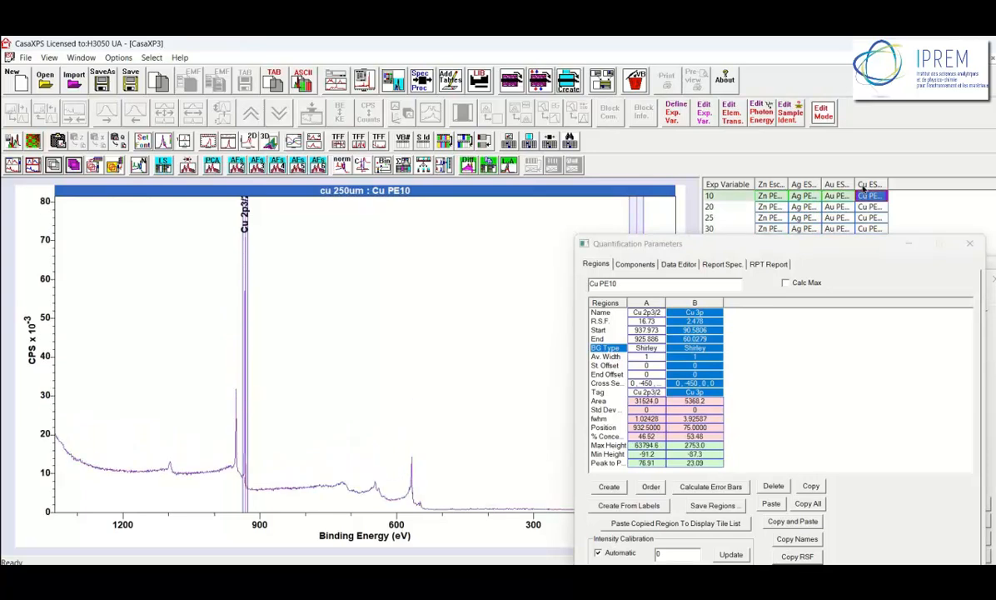
pyautogui.press('Down')
pyautogui.press('Down')
pyautogui.press('Down')
pyautogui.press('Down')
pyautogui.press('Down')
pyautogui.press('Down')
pyautogui.press('Down')
pyautogui.press('Down')
pyautogui.press('Down')
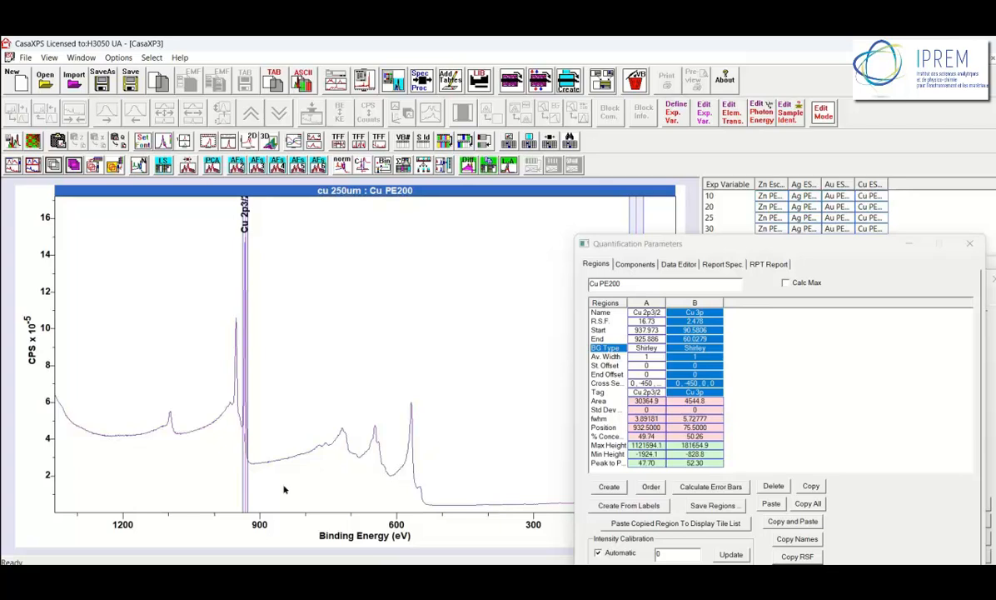
# Widen the Cu 2p3/2 region on Cu PE200 to about 939.2 eV at the start and 919.1 eV at the end.
pyautogui.moveTo(266, 456); pyautogui.dragTo(194, 319)
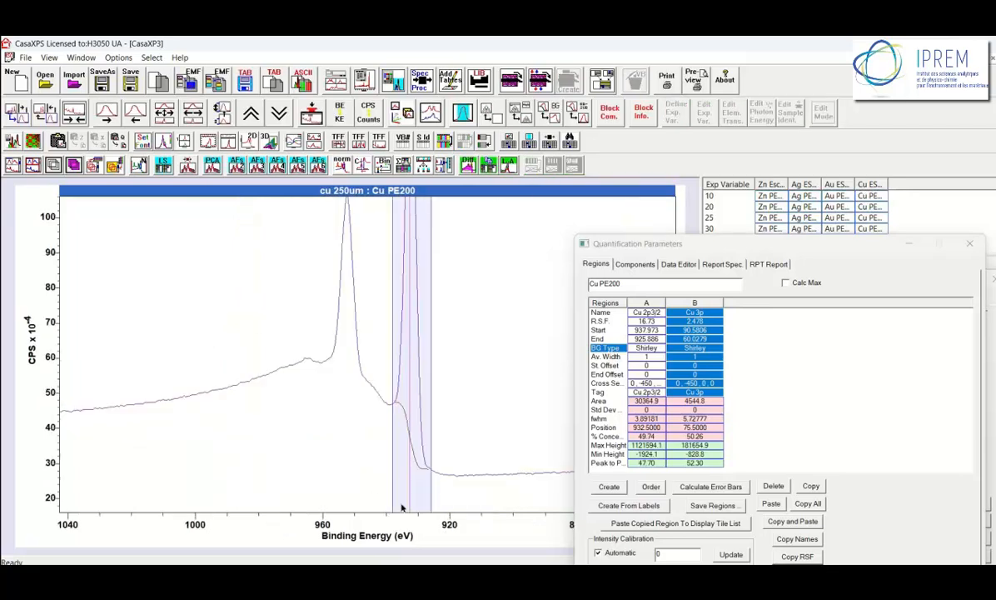
pyautogui.moveTo(431, 470); pyautogui.dragTo(453, 475)
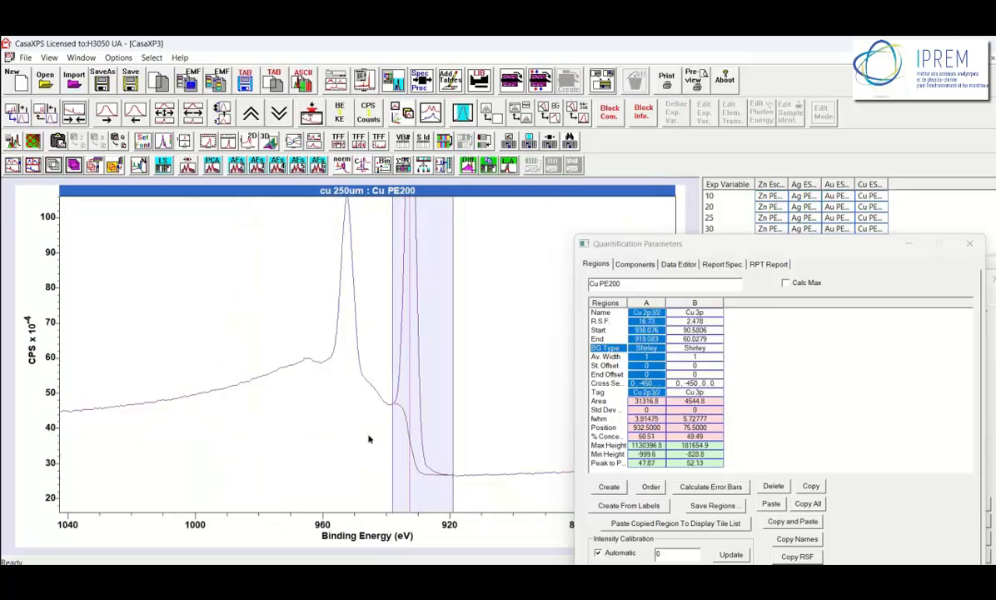
pyautogui.moveTo(395, 433); pyautogui.dragTo(388, 404)
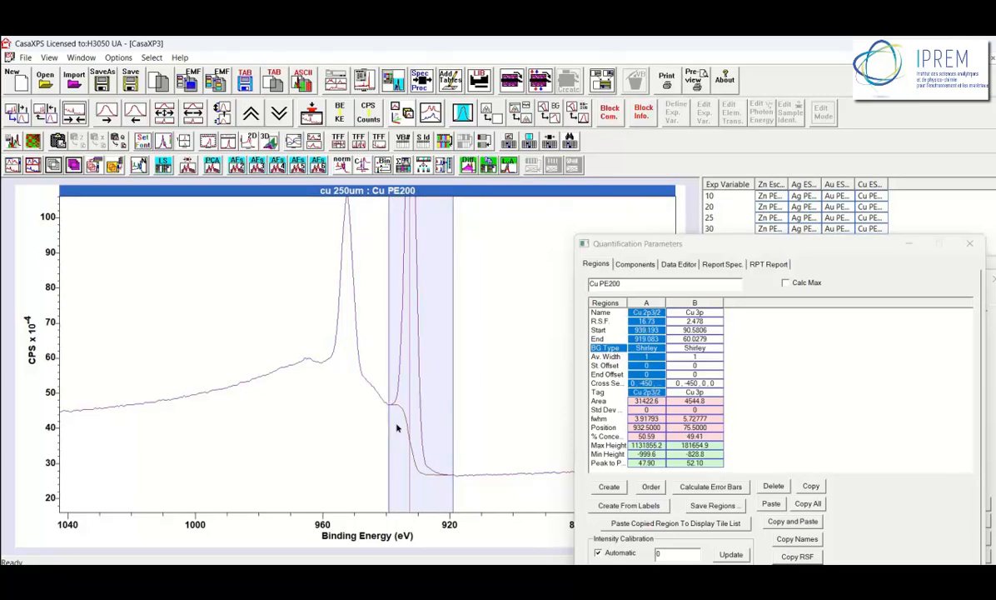
# Propagate the Cu PE200 regions to all Cu spectra and inspect the Cu 2p3/2 background on Cu PE20.
pyautogui.click(870, 185)
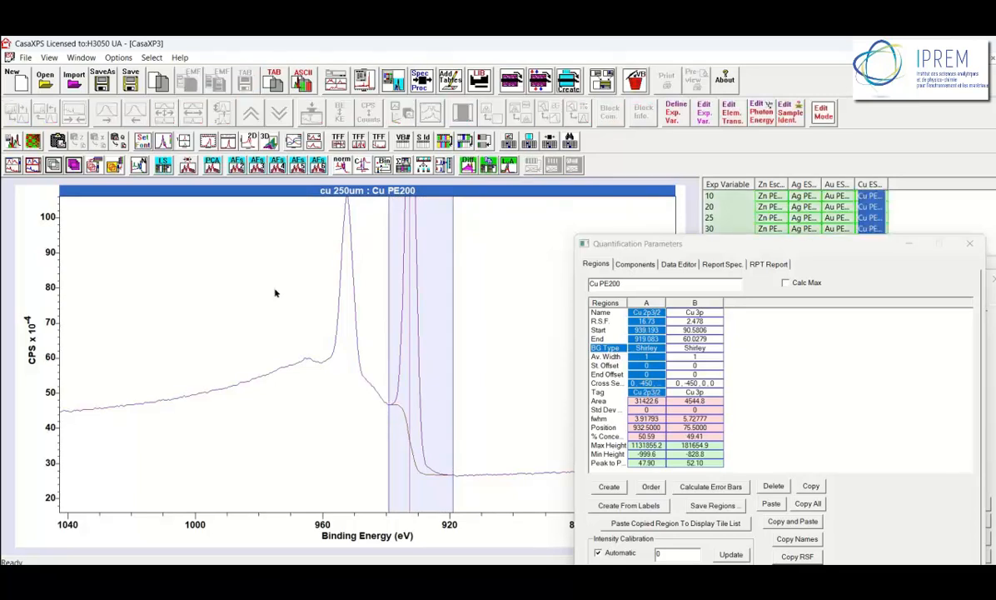
pyautogui.rightClick(276, 292)
pyautogui.click(626, 242)
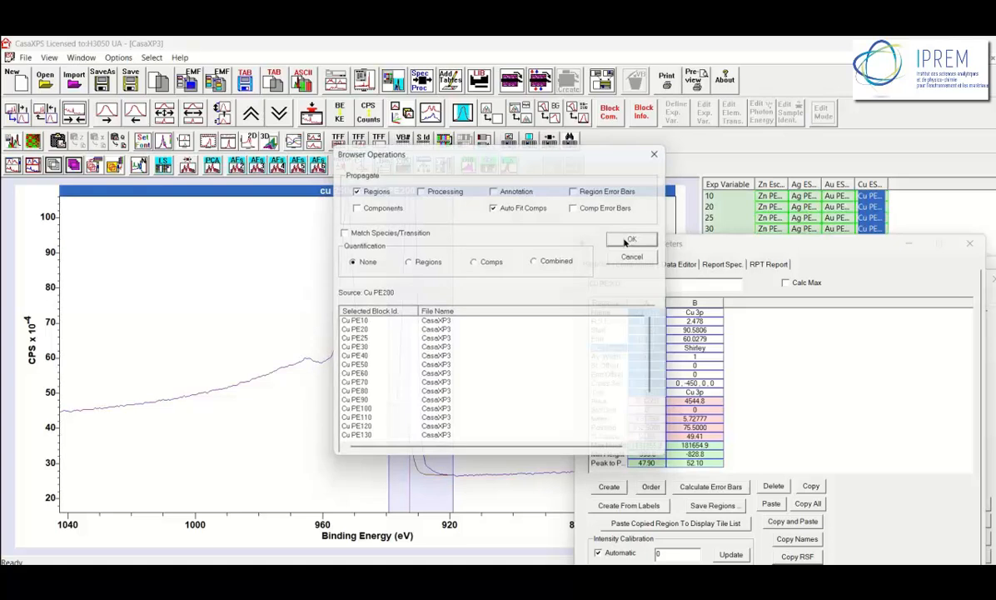
pyautogui.click(805, 203)
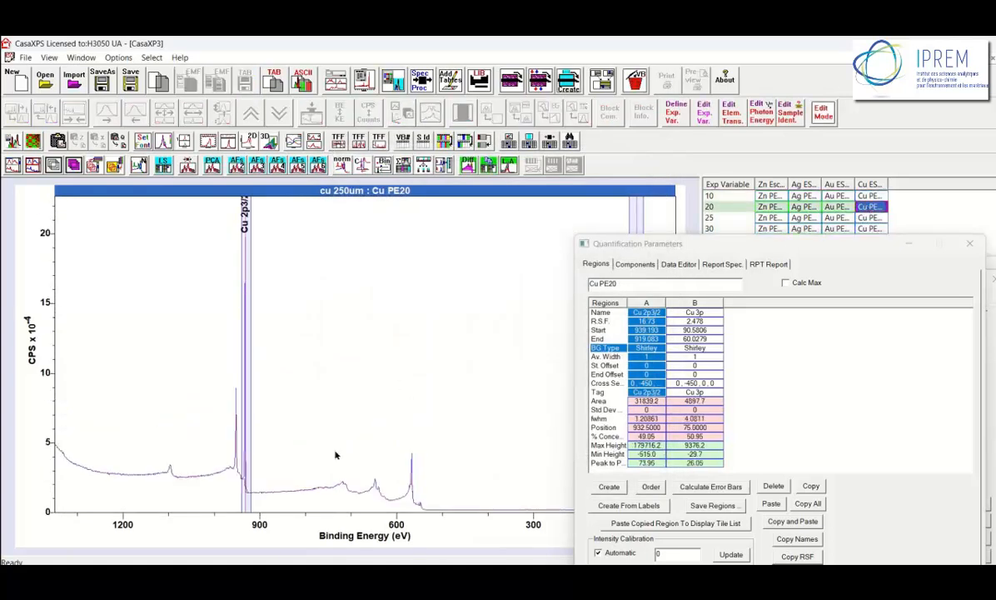
pyautogui.moveTo(251, 488); pyautogui.dragTo(196, 403)
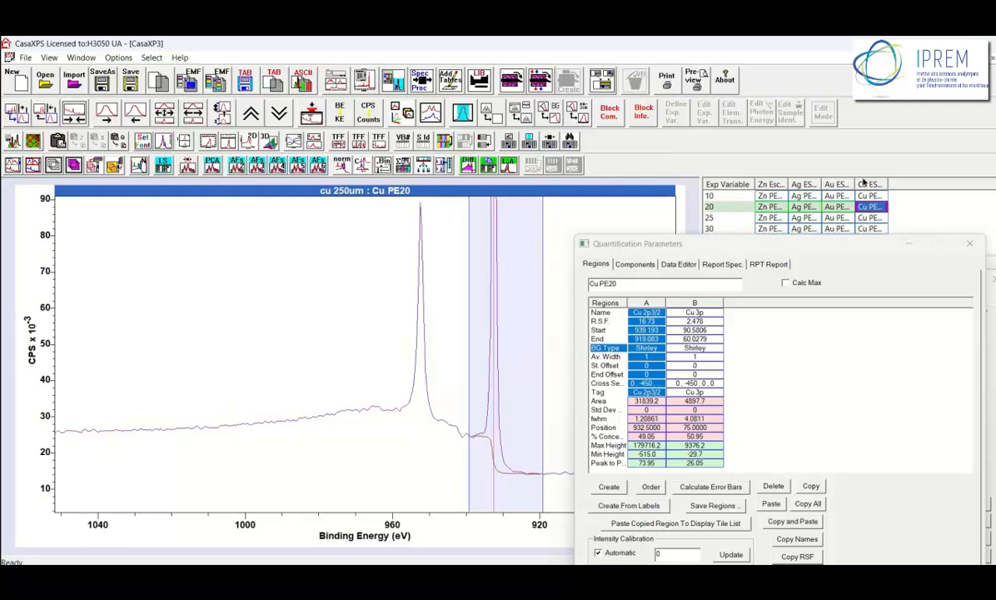
# Generate a custom area report of the Cu 2p3/2 and Cu 3p regions for all Cu spectra.
pyautogui.click(721, 264)
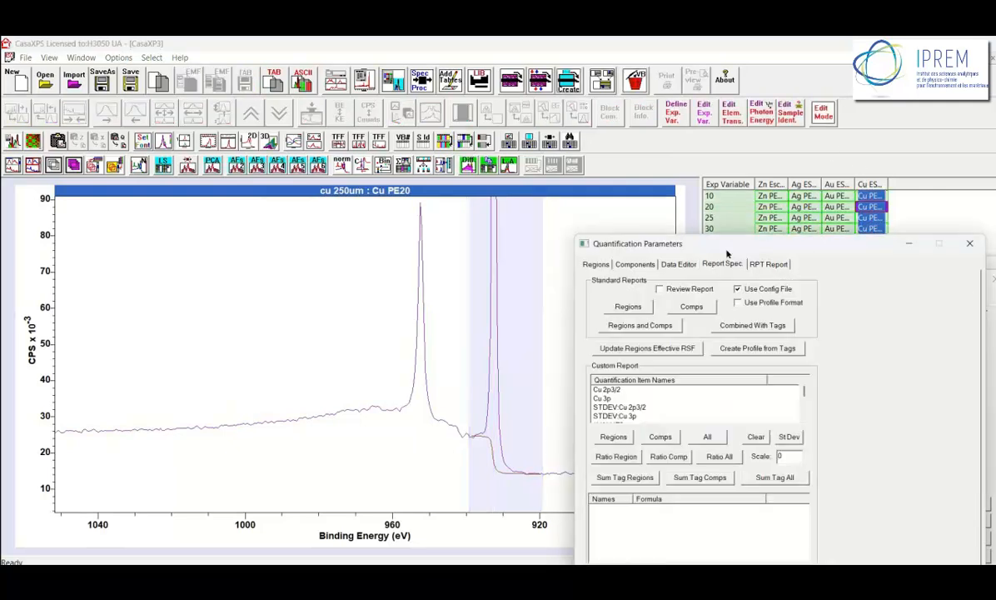
pyautogui.moveTo(723, 254); pyautogui.dragTo(742, 155)
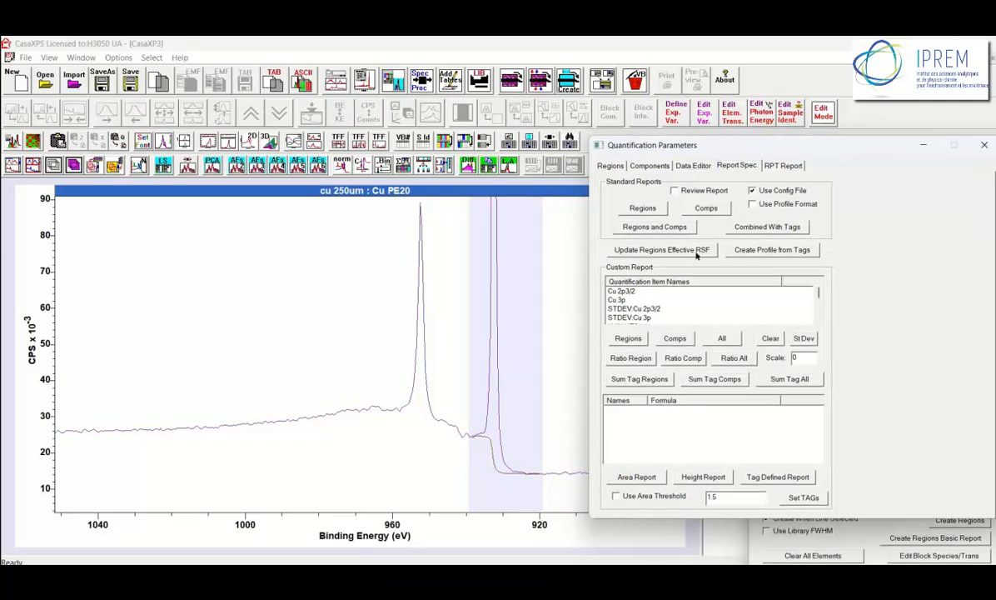
pyautogui.click(629, 338)
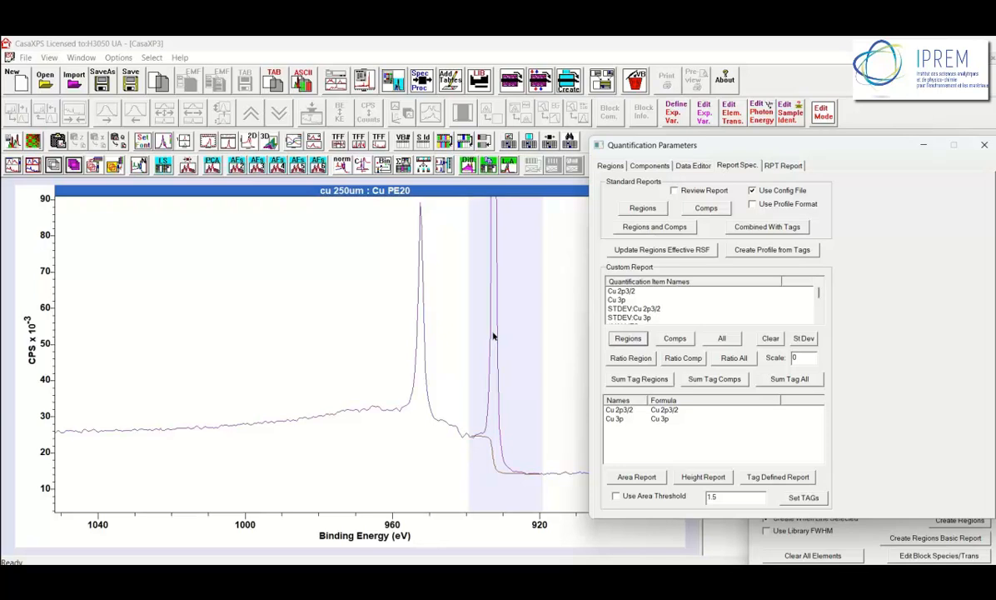
pyautogui.click(638, 477)
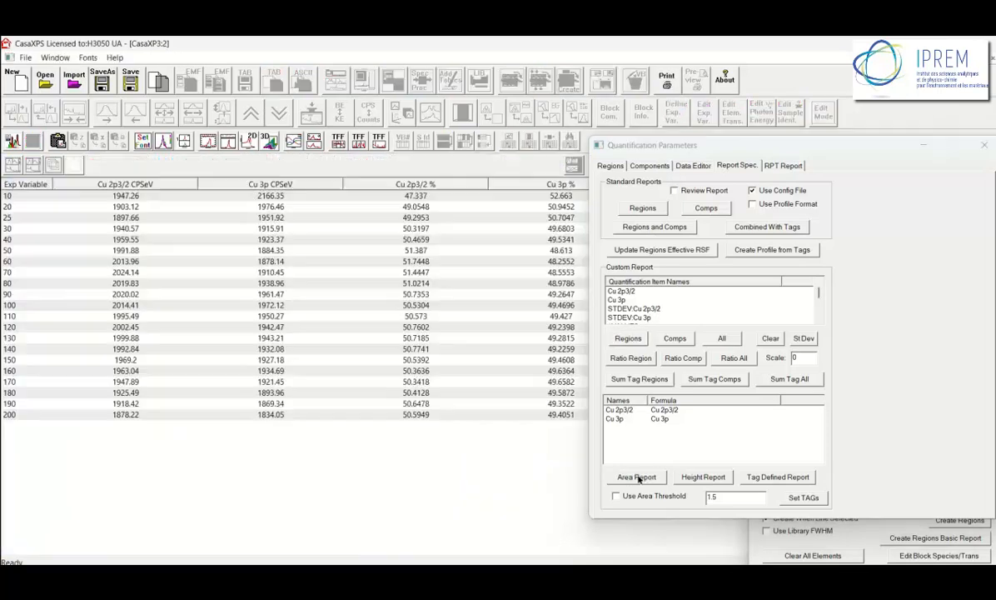
pyautogui.moveTo(653, 148); pyautogui.dragTo(830, 177)
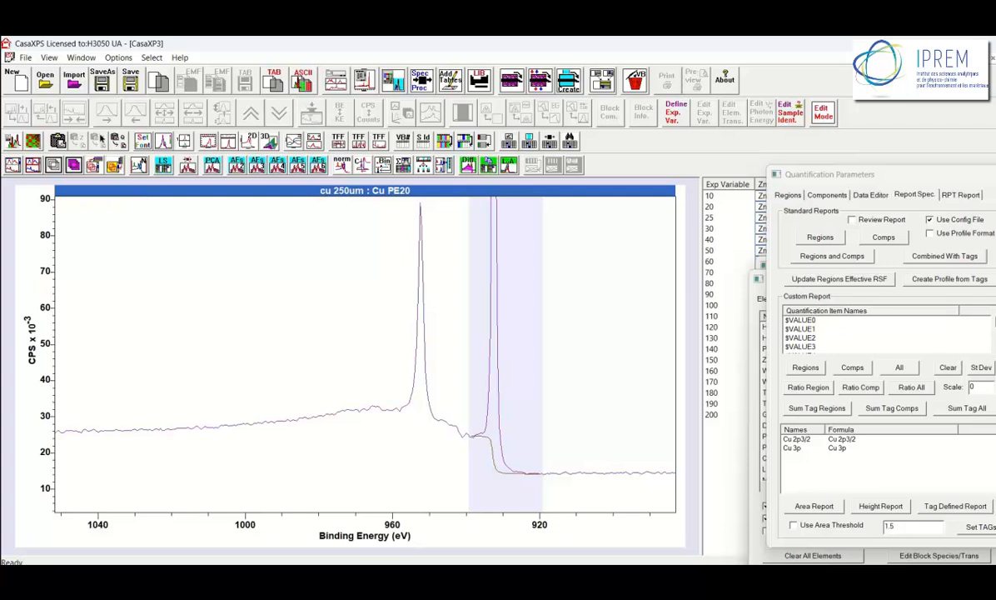
# Open the recent file au_hslot800003-q_fat_applied.vms and display its wide 2 spectrum.
pyautogui.click(25, 58)
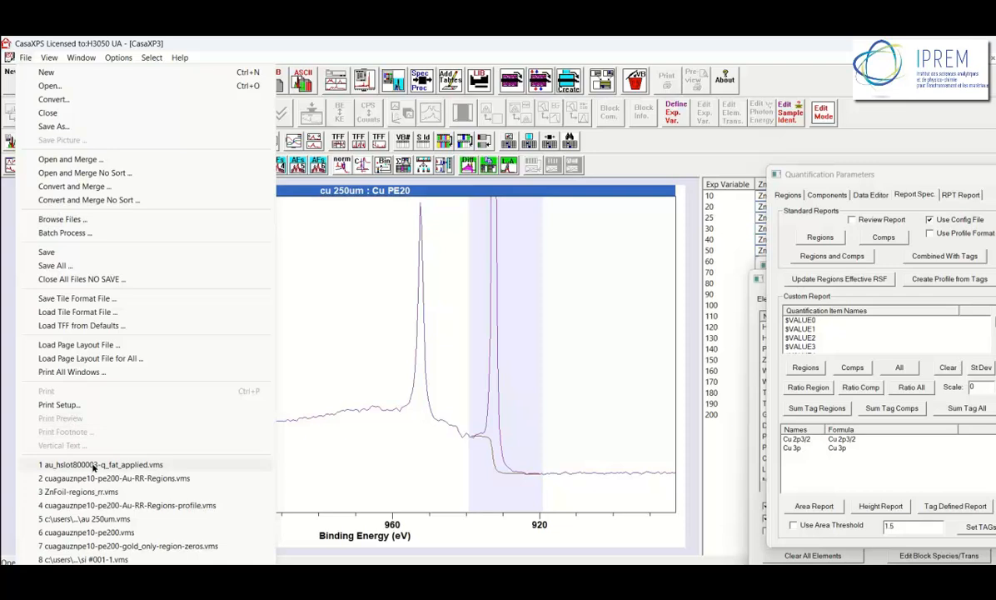
pyautogui.click(92, 466)
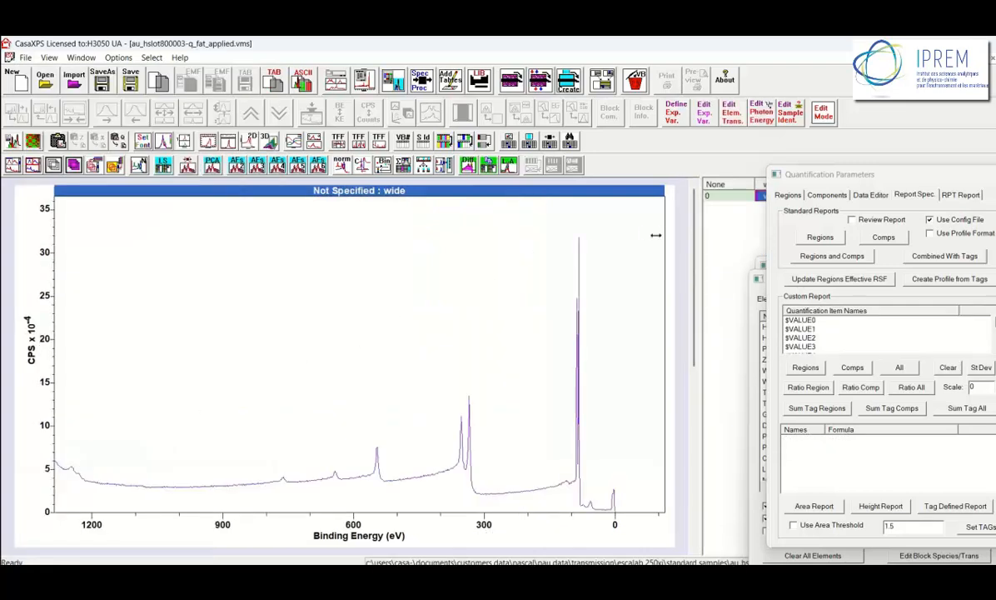
pyautogui.moveTo(656, 236); pyautogui.dragTo(531, 207)
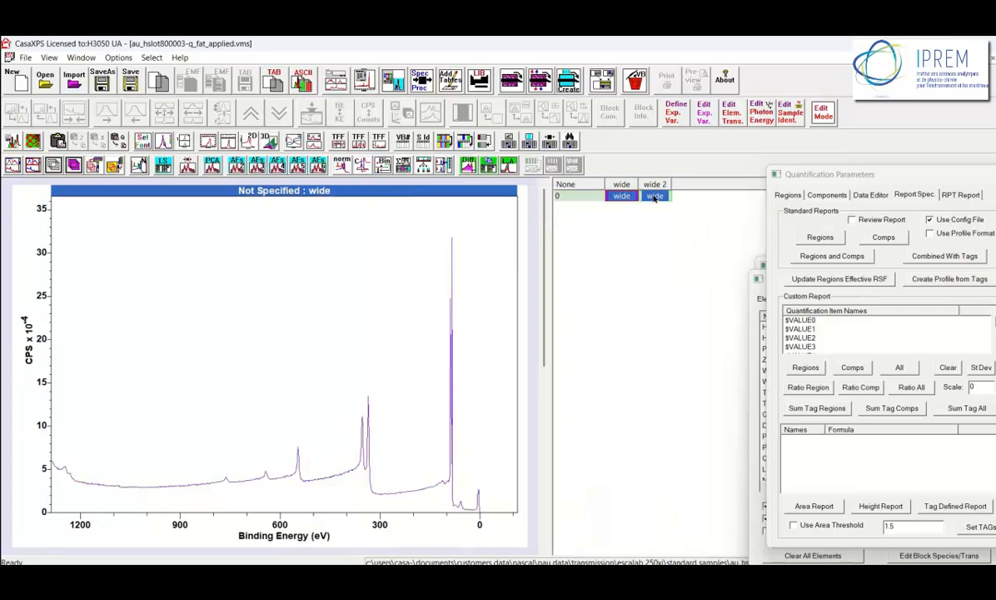
pyautogui.click(655, 196)
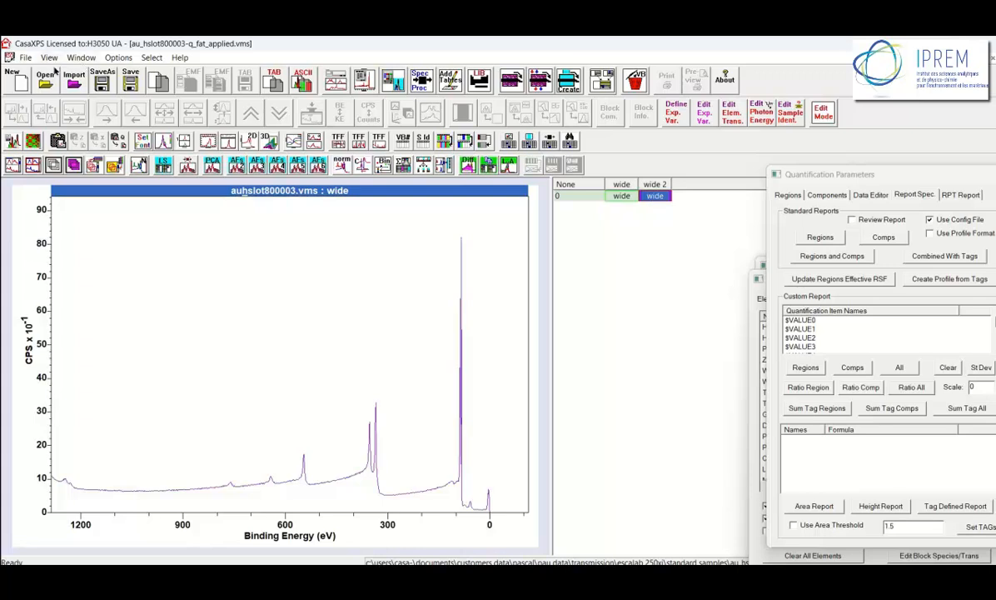
# Create a new file, copy the wide 2 spectrum into it, and widen the spectrum list area.
pyautogui.click(19, 84)
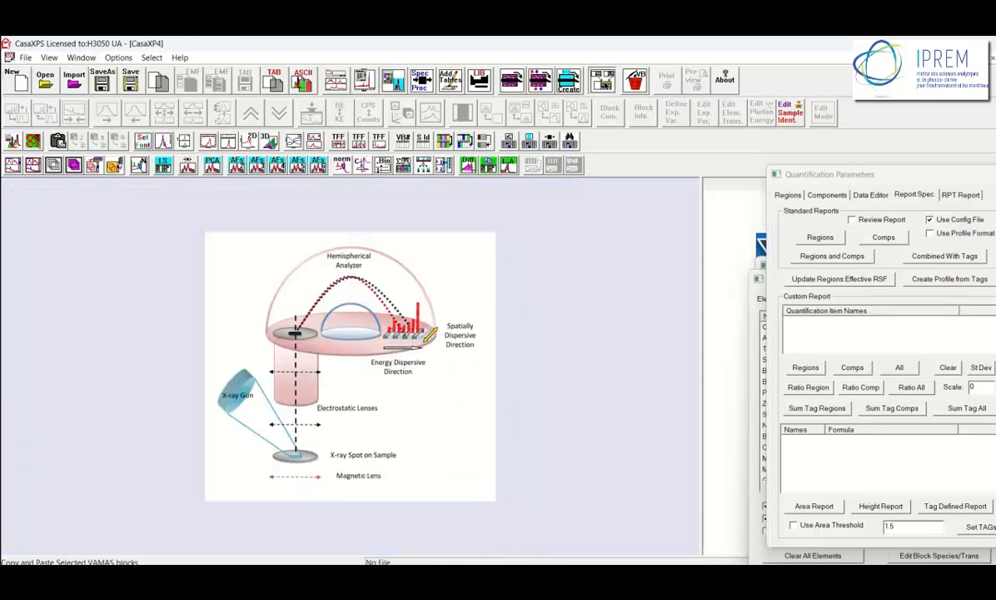
pyautogui.click(565, 79)
pyautogui.click(642, 212)
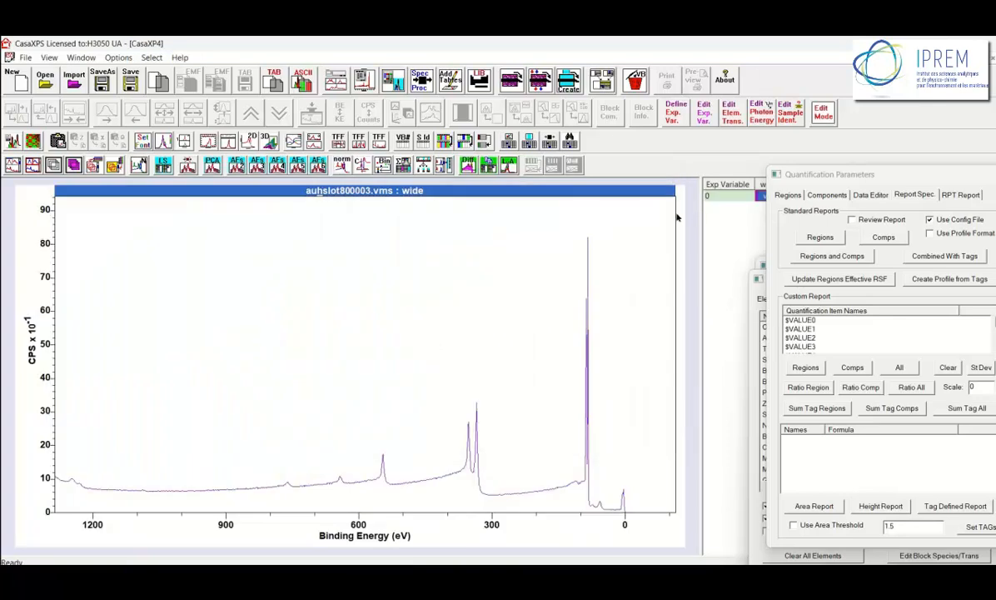
pyautogui.moveTo(655, 205); pyautogui.dragTo(558, 200)
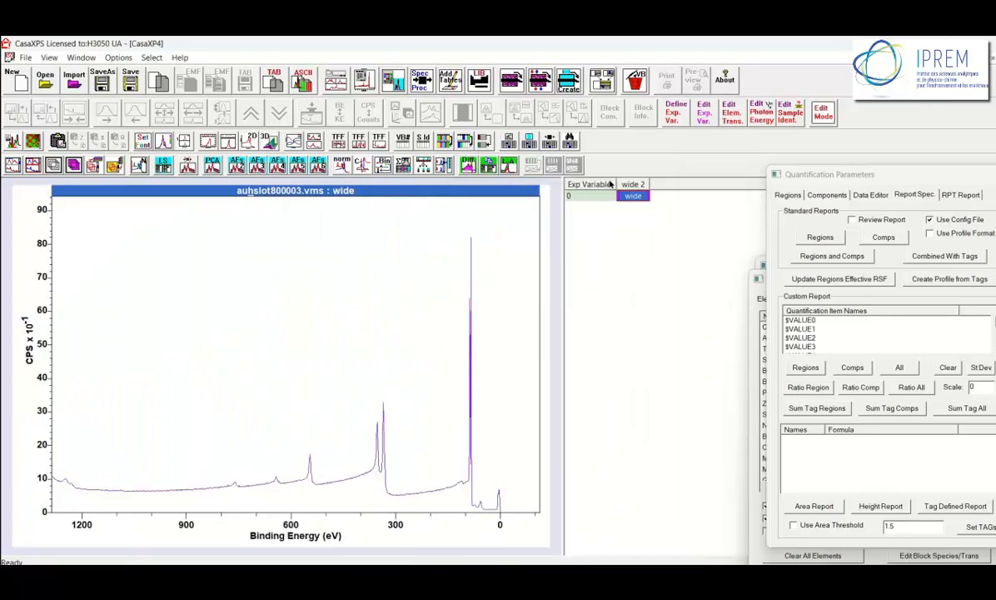
# Overlay all Au spectra of CasaXP3 and copy them into CasaXP4 alongside the wide 2 spectrum.
pyautogui.click(81, 59)
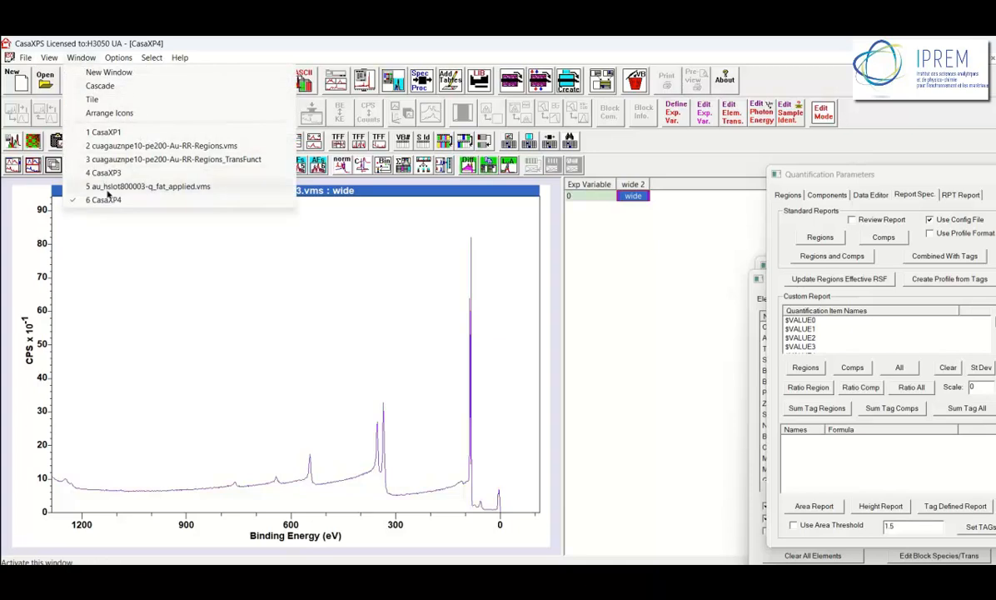
pyautogui.click(103, 173)
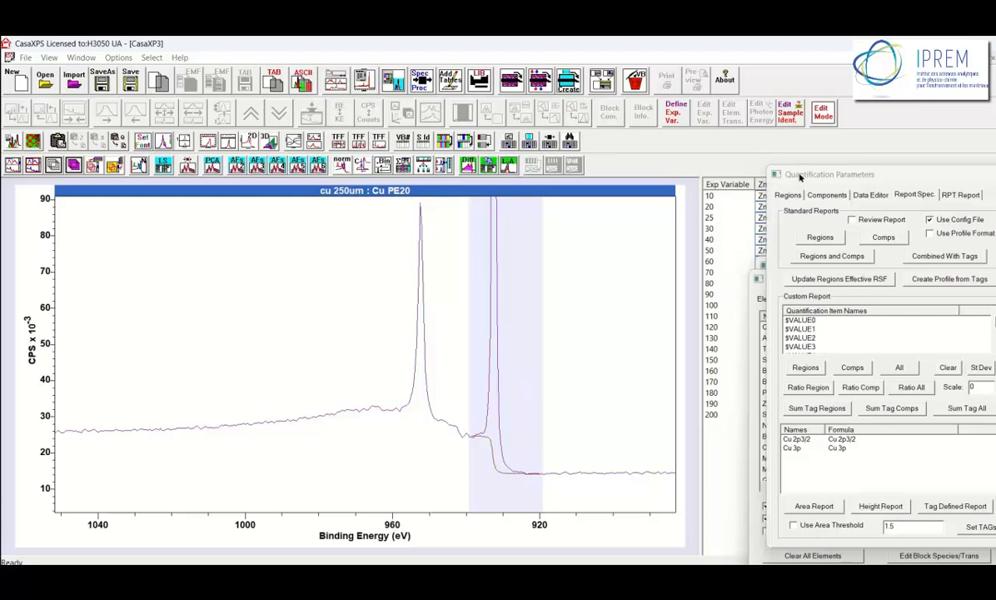
pyautogui.moveTo(773, 177); pyautogui.dragTo(839, 338)
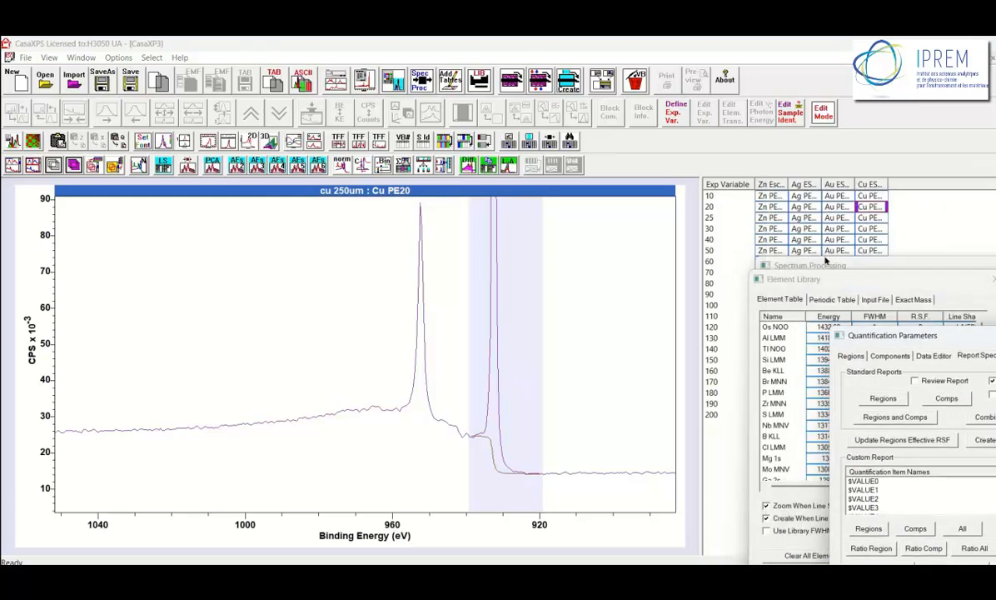
pyautogui.click(829, 185)
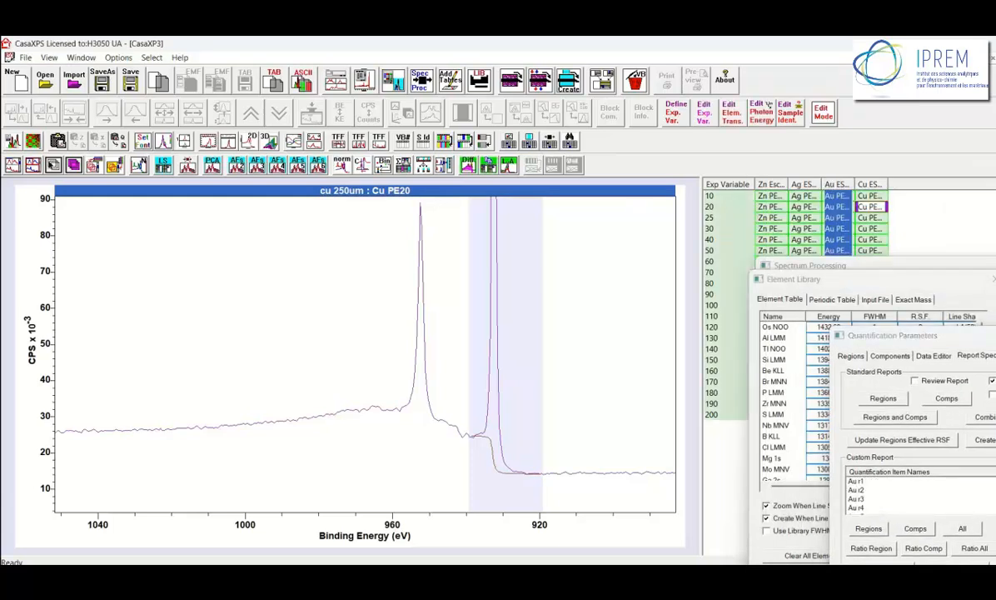
pyautogui.click(53, 163)
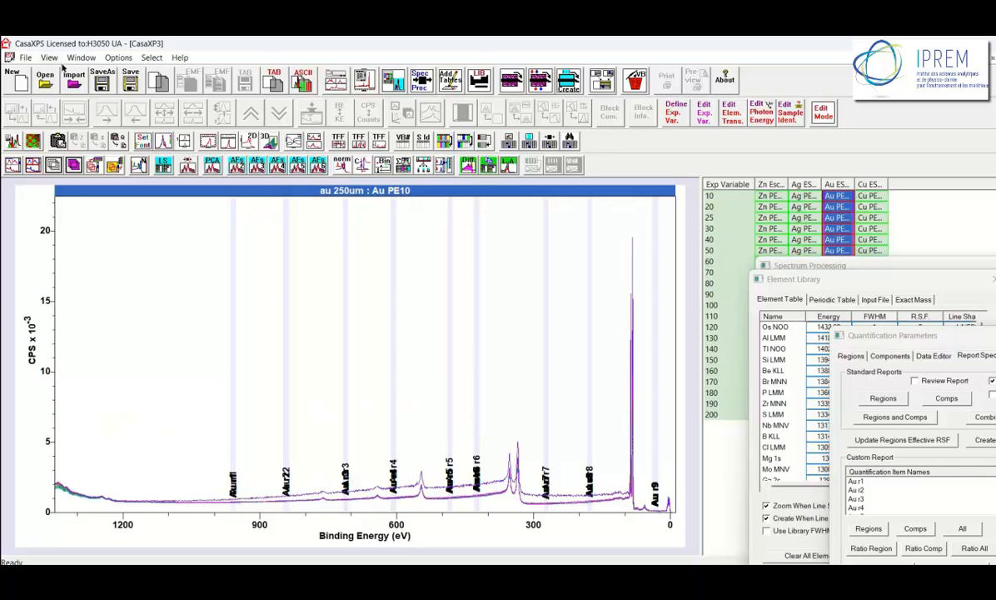
pyautogui.click(75, 58)
pyautogui.click(200, 188)
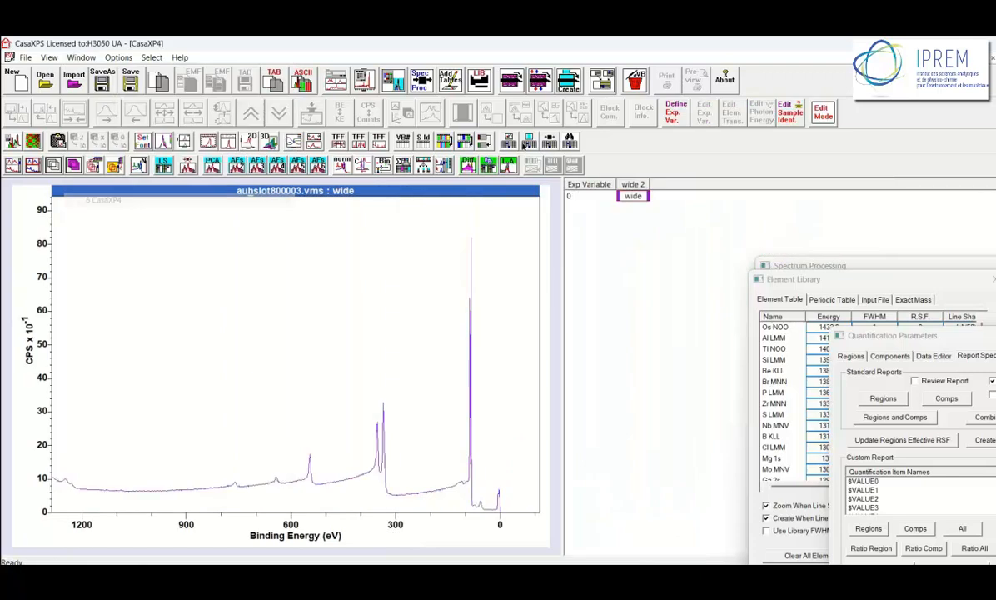
pyautogui.click(569, 77)
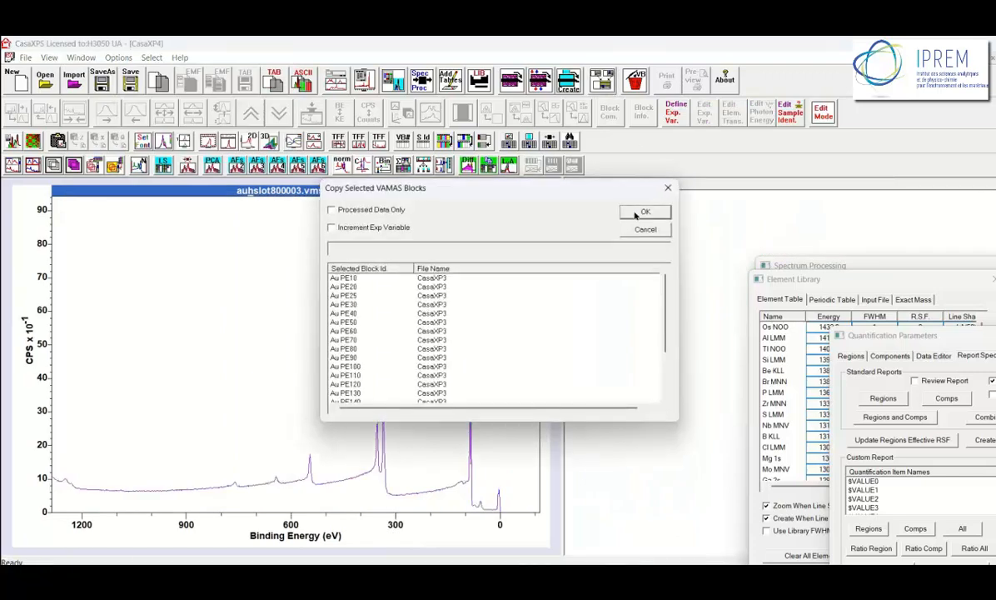
pyautogui.click(642, 213)
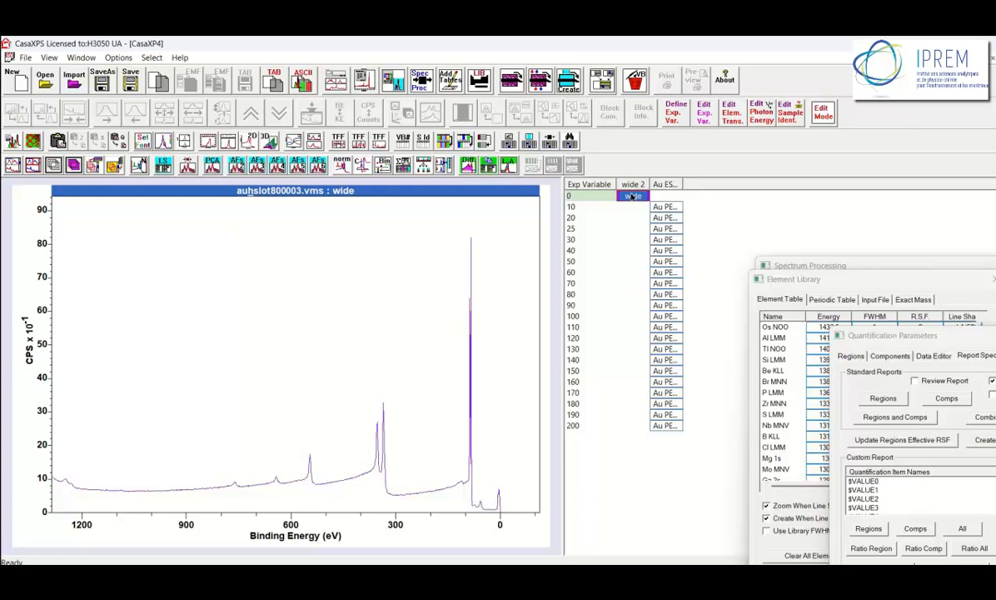
# Reassign all Au spectra to element wide, transition 2, to place them in the same column as the reference wide scan.
pyautogui.click(582, 186)
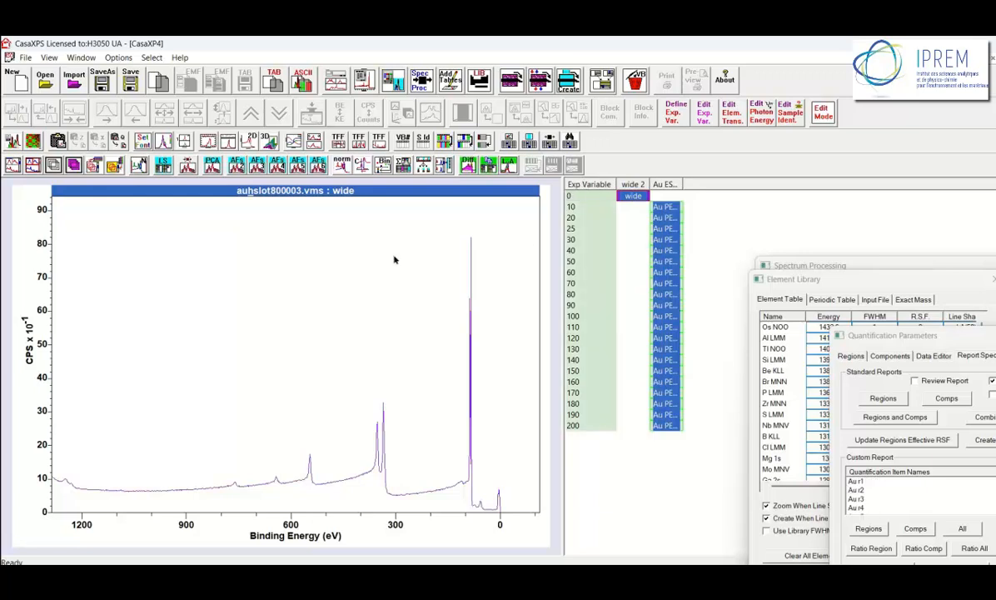
pyautogui.click(730, 116)
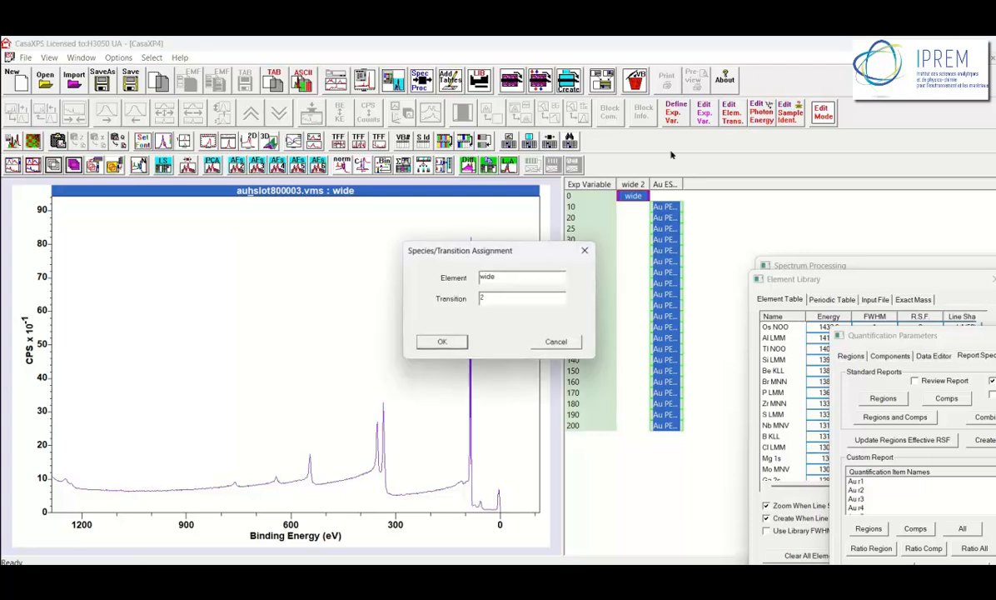
pyautogui.click(443, 342)
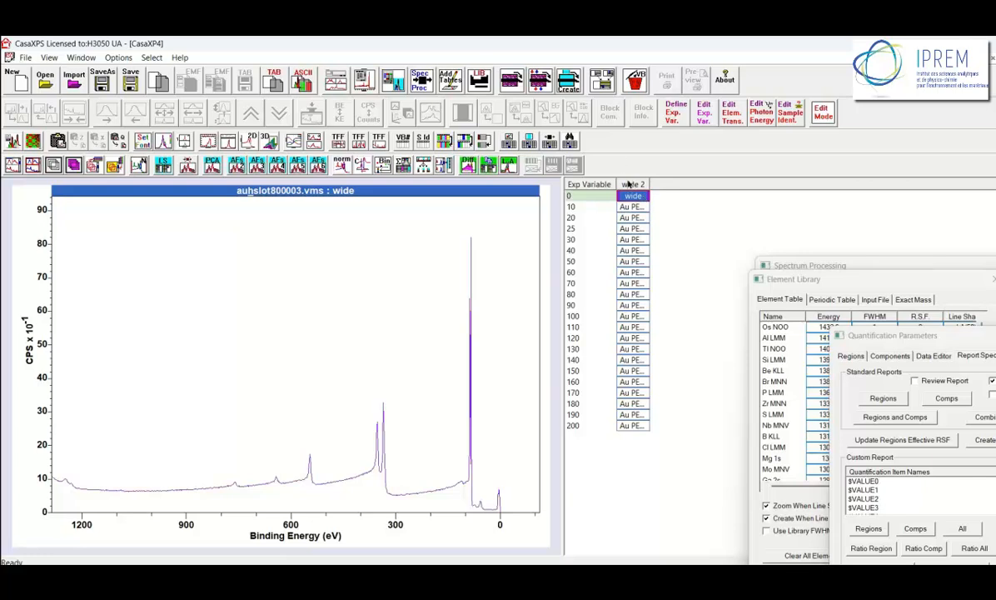
# Create a Shirley region on the reference wide spectrum and extend it to span about 1286.6 to 1.6 eV.
pyautogui.click(630, 183)
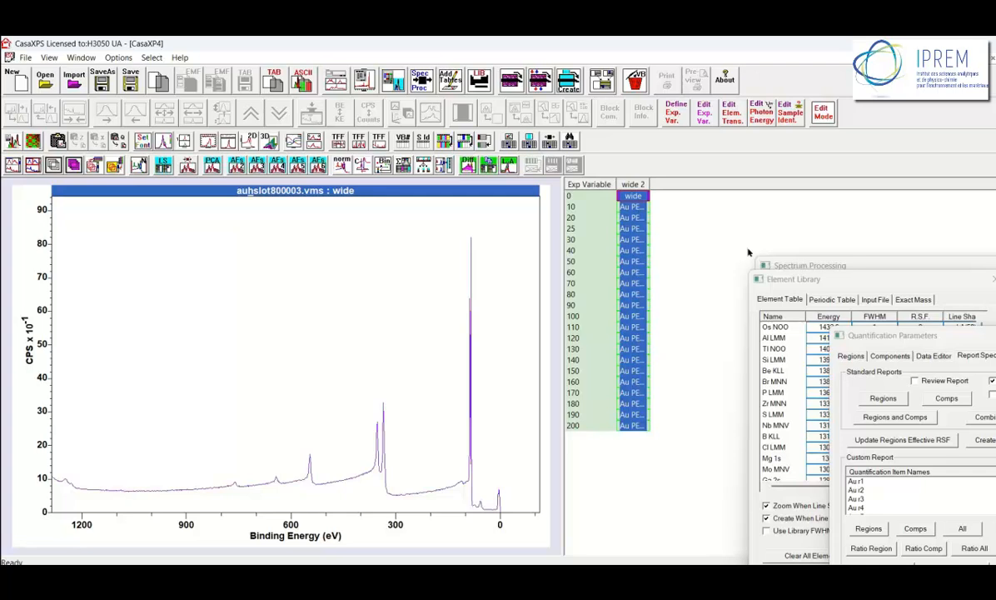
pyautogui.moveTo(869, 335); pyautogui.dragTo(753, 204)
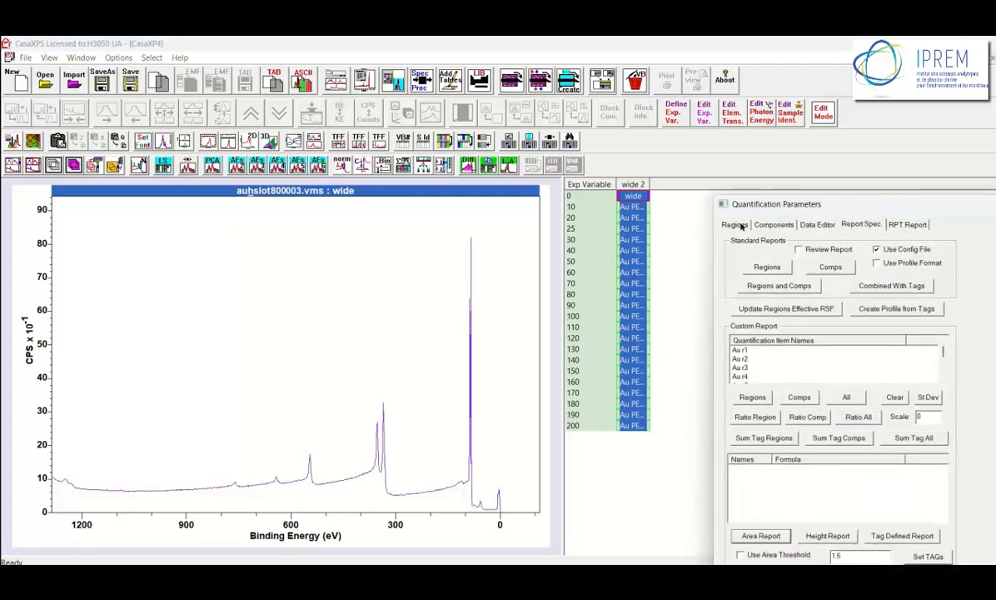
pyautogui.click(735, 224)
pyautogui.click(748, 448)
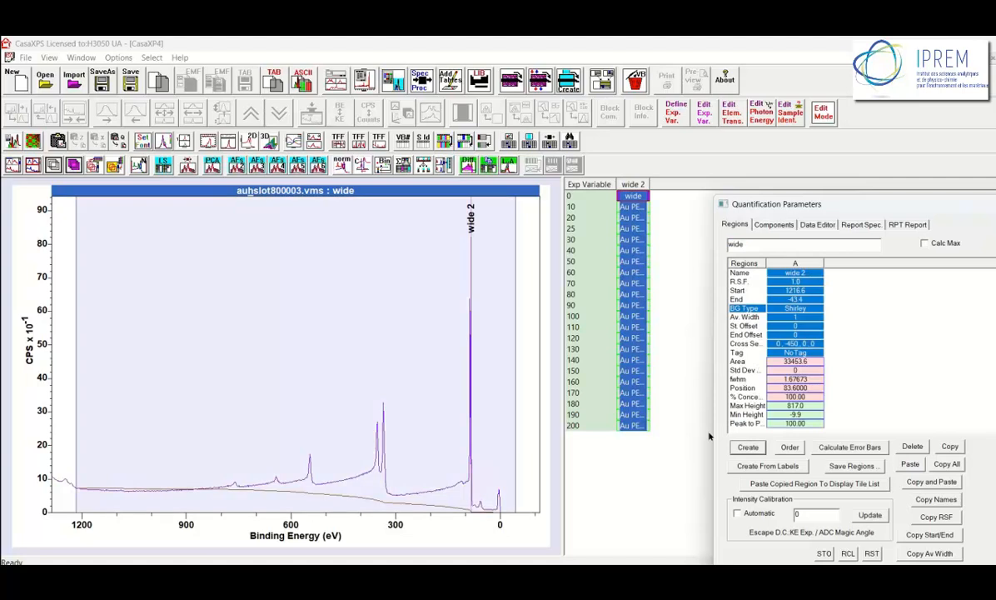
pyautogui.moveTo(515, 392); pyautogui.dragTo(500, 389)
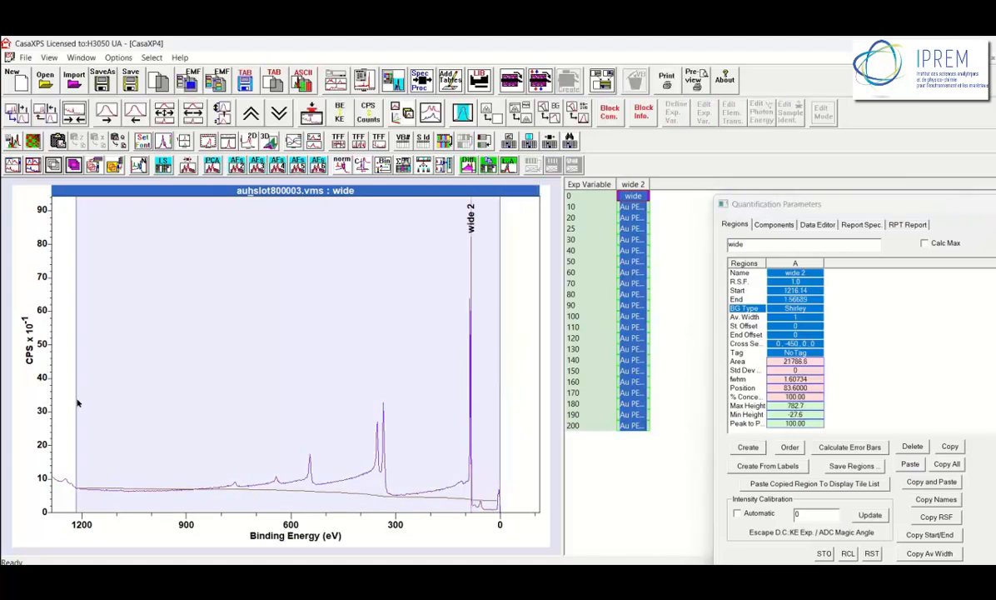
pyautogui.moveTo(75, 377); pyautogui.dragTo(33, 377)
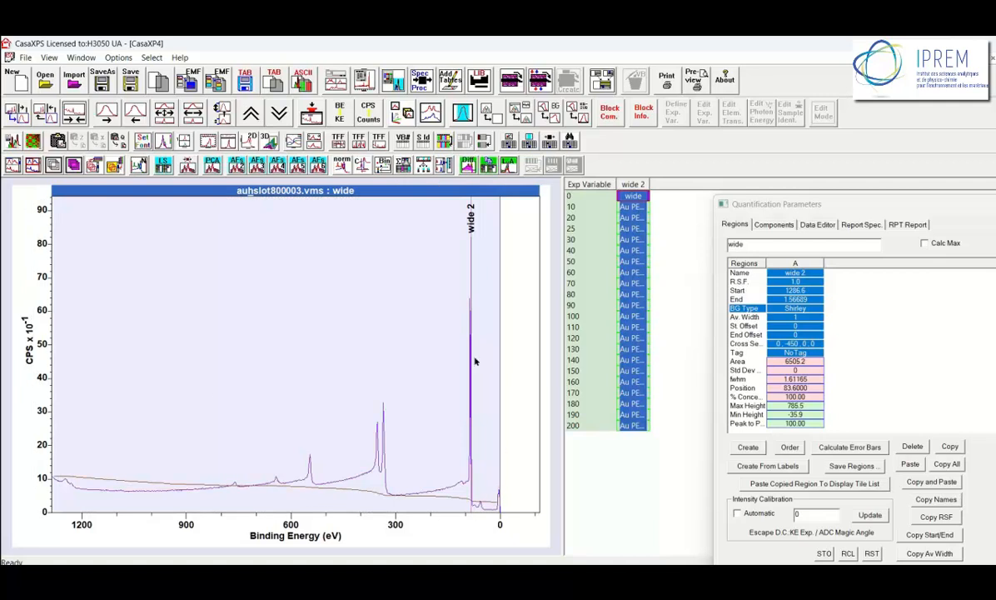
# Propagate the reference spectrum's region to all selected spectra and check it on the Au PE100 spectrum.
pyautogui.rightClick(296, 275)
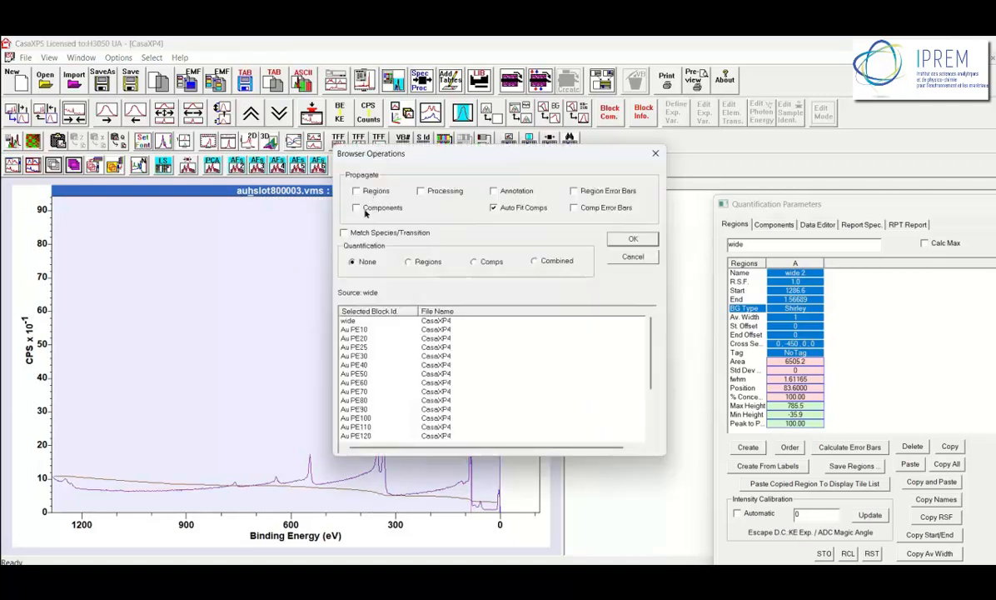
pyautogui.click(367, 193)
pyautogui.click(627, 240)
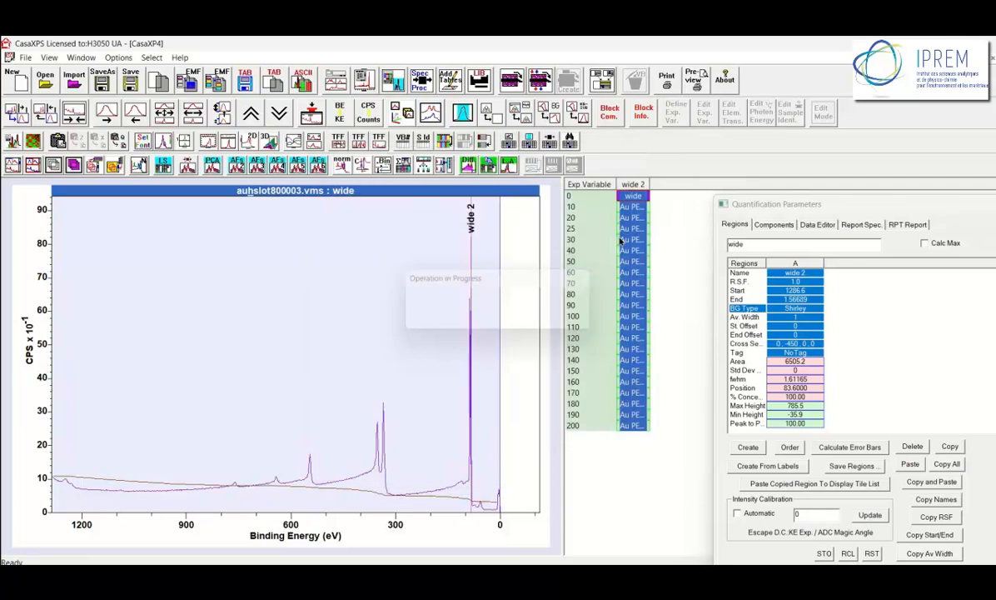
pyautogui.click(631, 317)
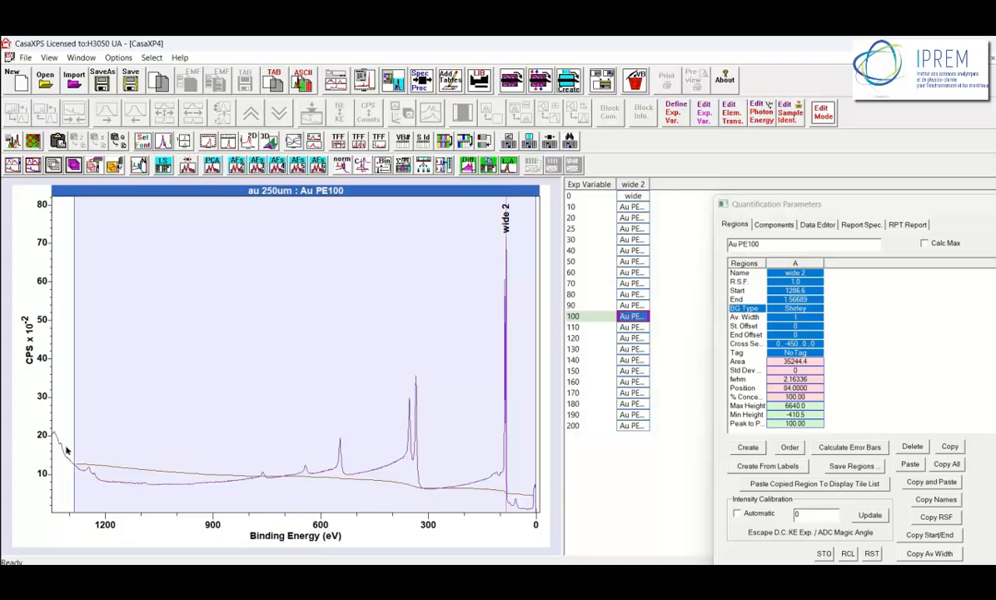
pyautogui.click(631, 196)
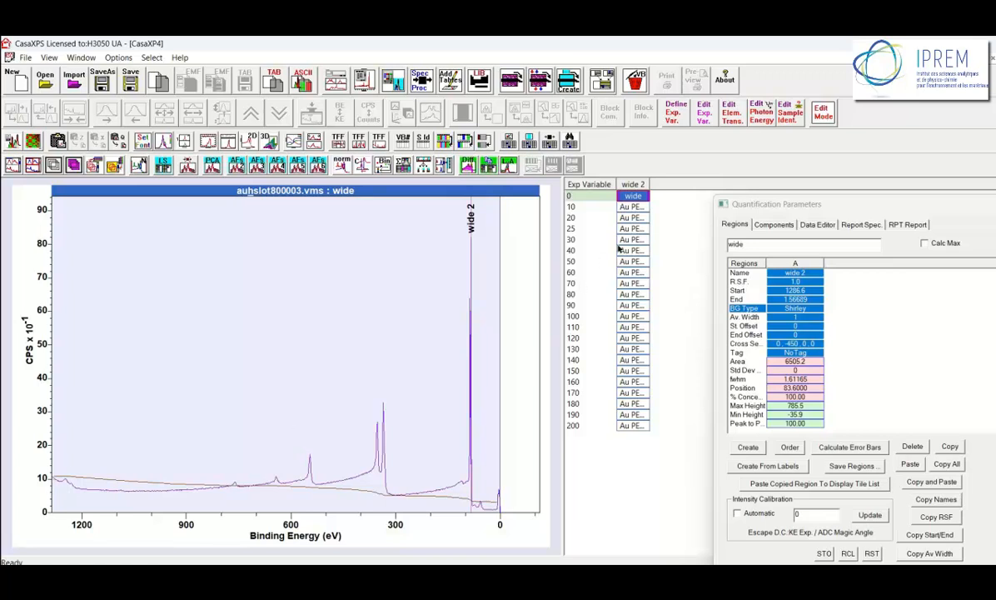
# Overlay the reference and all Au spectra and create new VAMAS blocks from their regions.
pyautogui.click(633, 185)
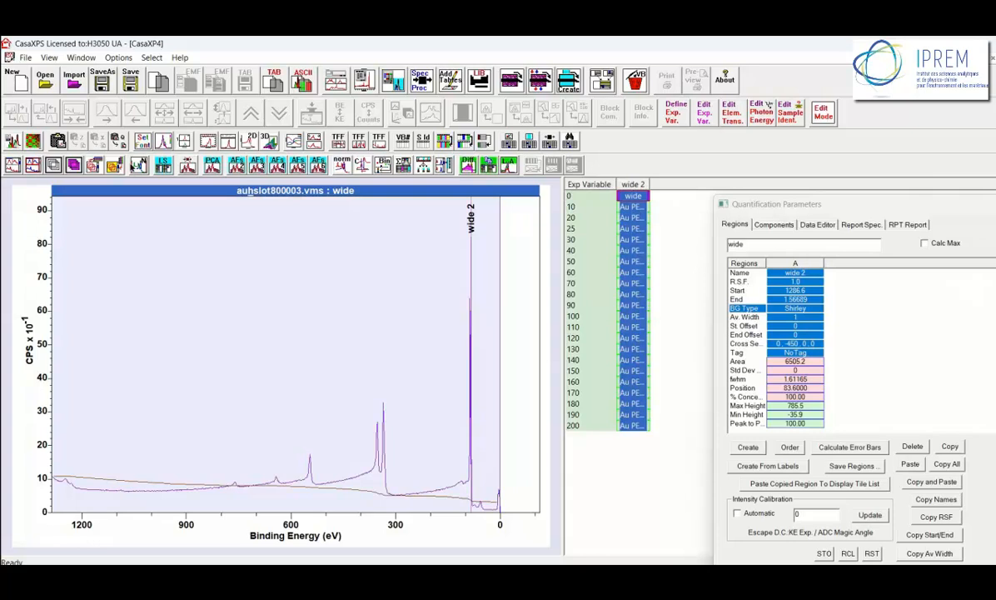
pyautogui.click(50, 164)
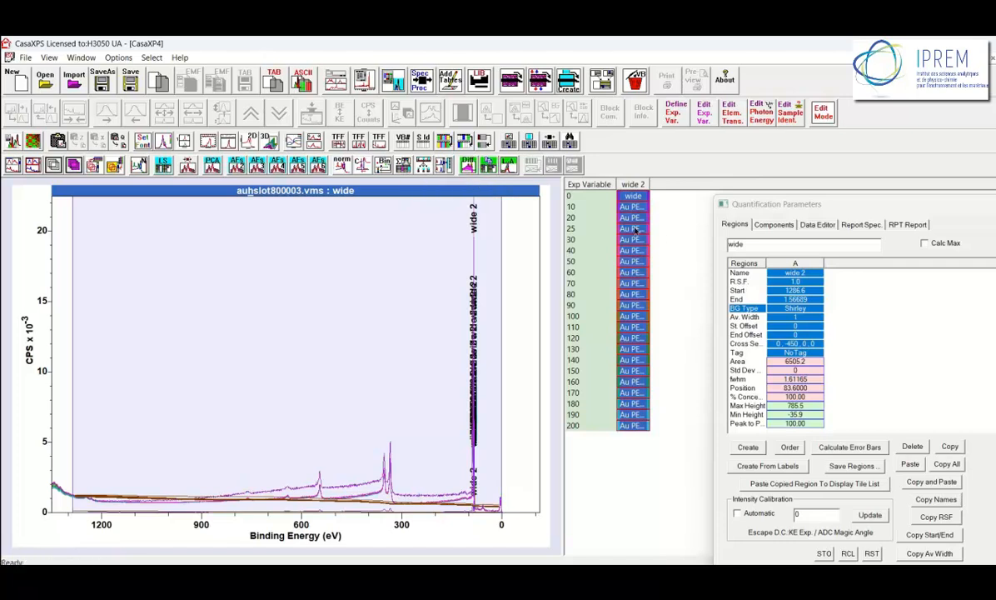
pyautogui.click(390, 150)
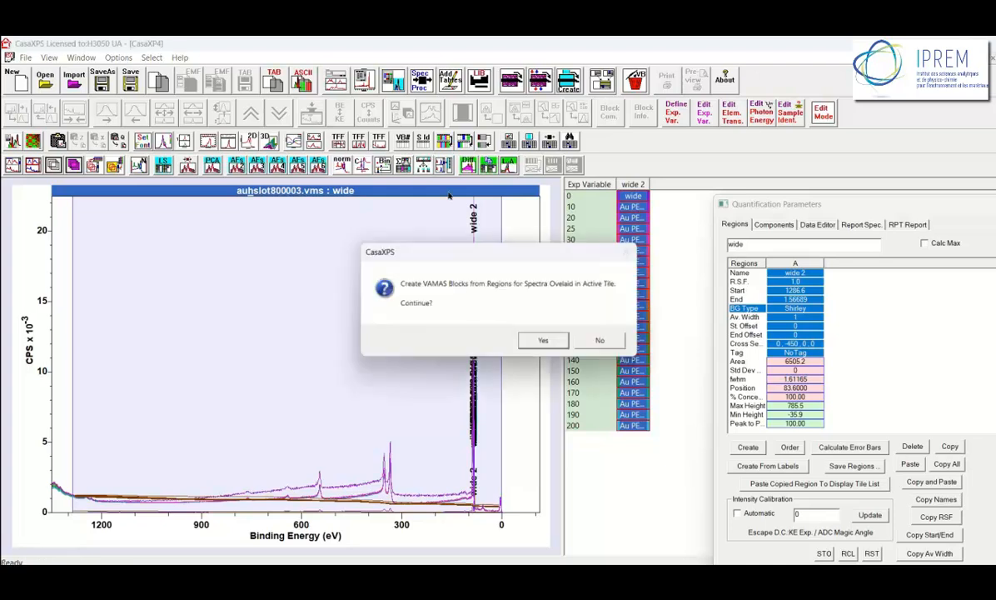
pyautogui.click(546, 343)
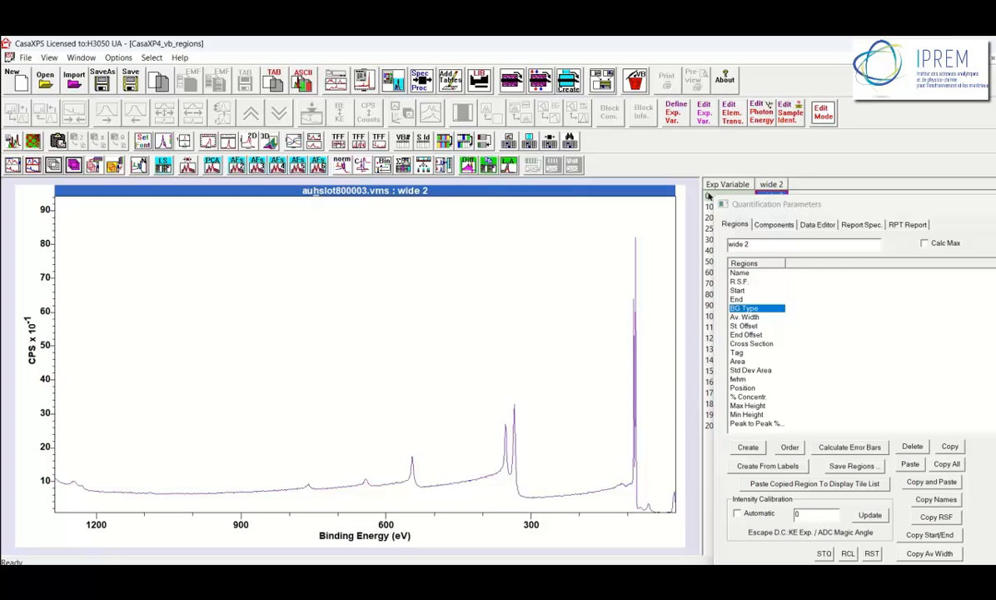
# Widen the block list of the regions file, overlay all its wide 2 spectra, and rebin them.
pyautogui.moveTo(698, 197); pyautogui.dragTo(583, 193)
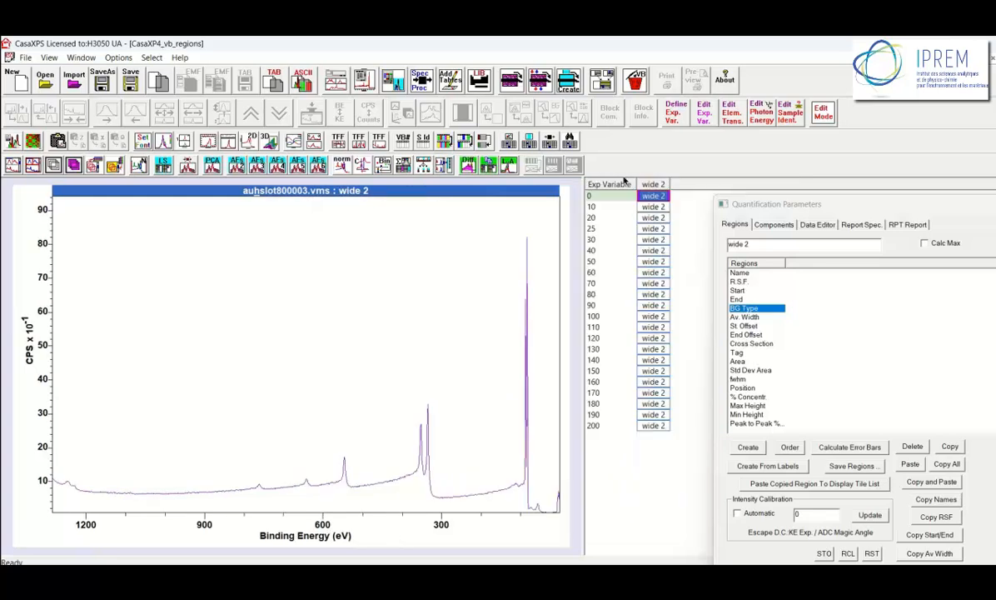
pyautogui.click(652, 183)
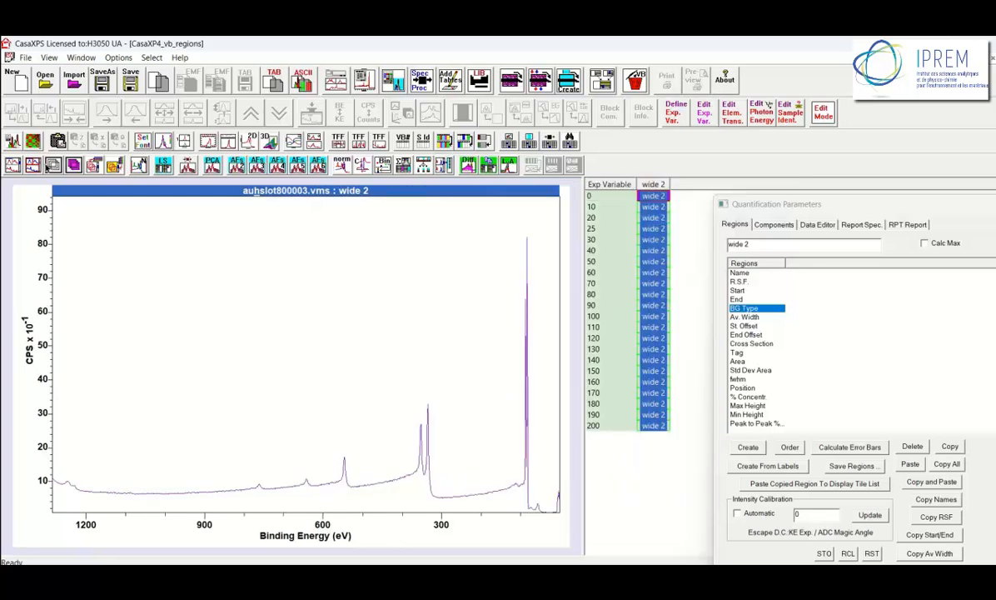
pyautogui.click(47, 167)
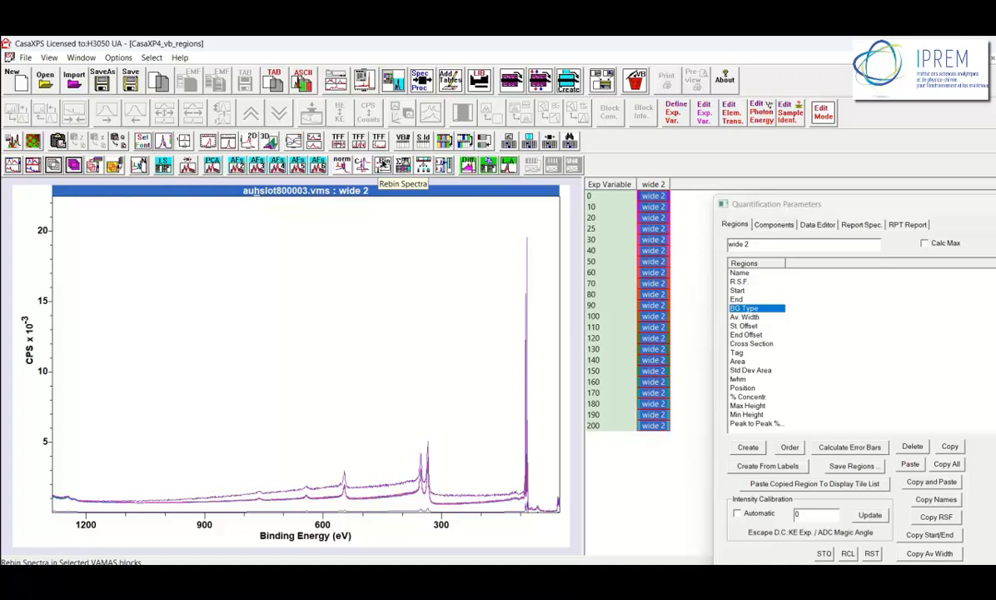
pyautogui.click(383, 163)
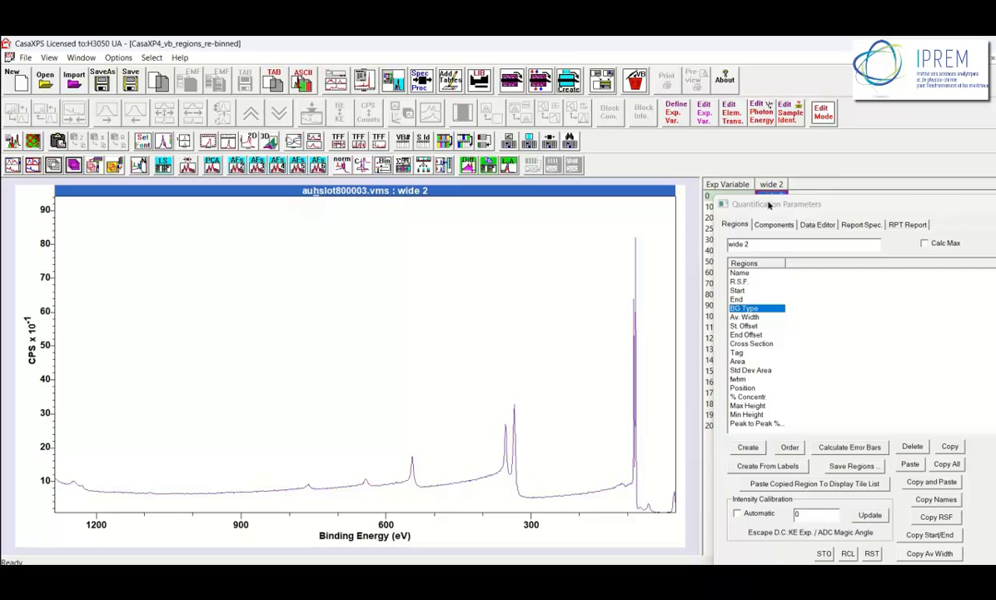
# Apply the Euclidean norm to the overlaid re-binned spectra and copy them as processed data only into a new column.
pyautogui.moveTo(698, 191); pyautogui.dragTo(406, 195)
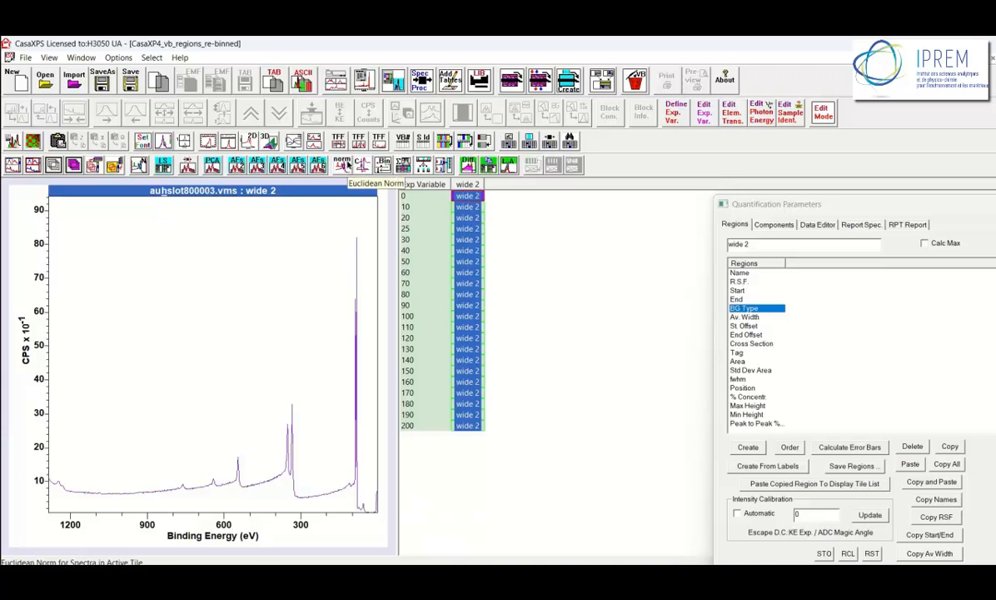
pyautogui.click(53, 165)
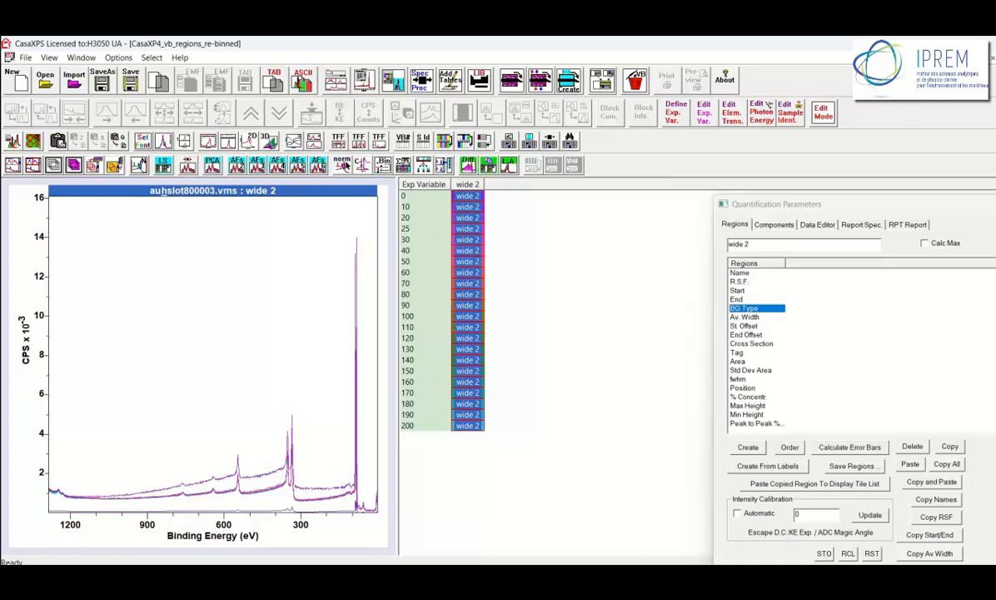
pyautogui.click(342, 165)
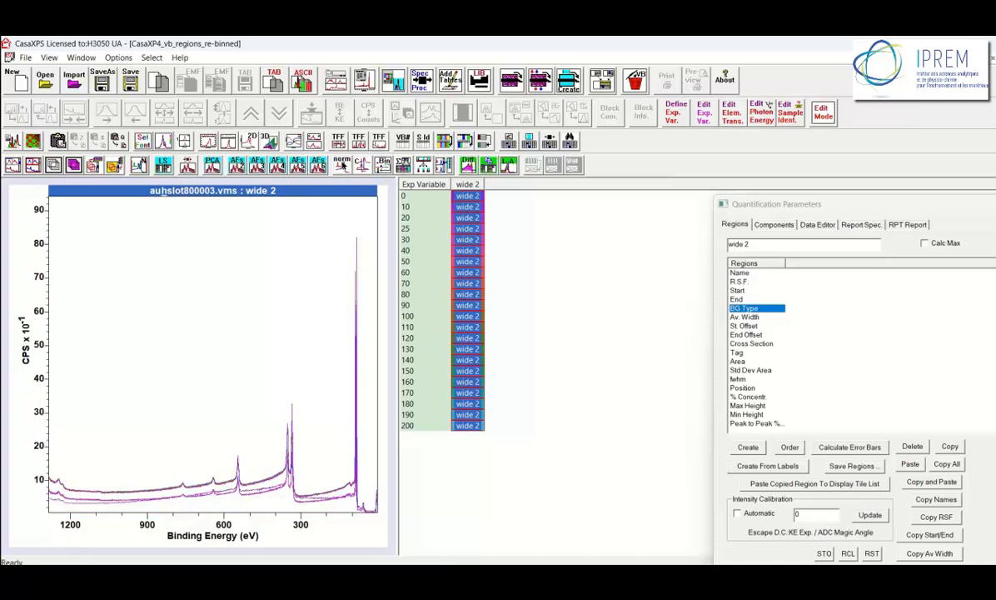
pyautogui.click(489, 163)
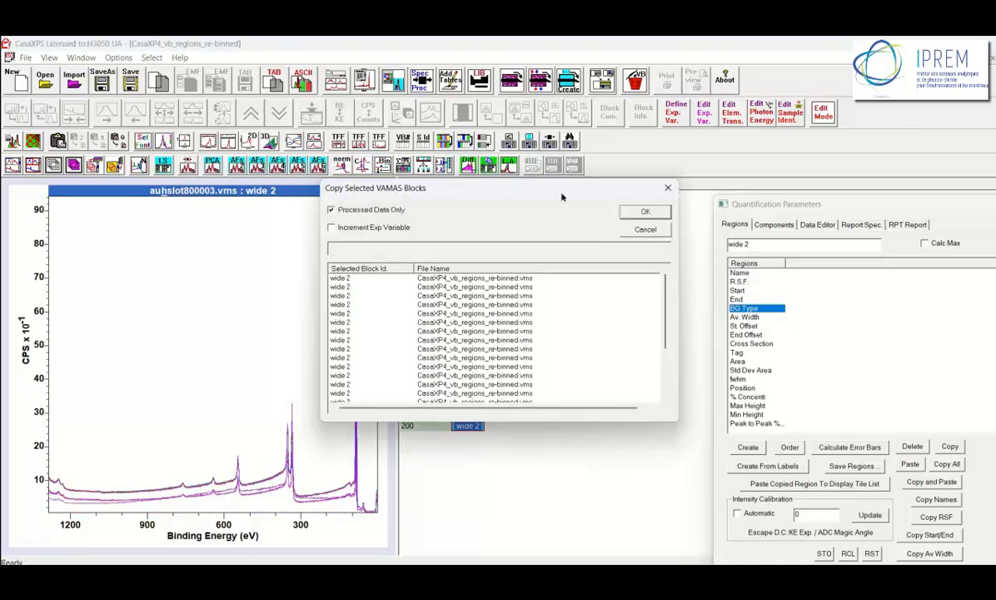
pyautogui.click(645, 211)
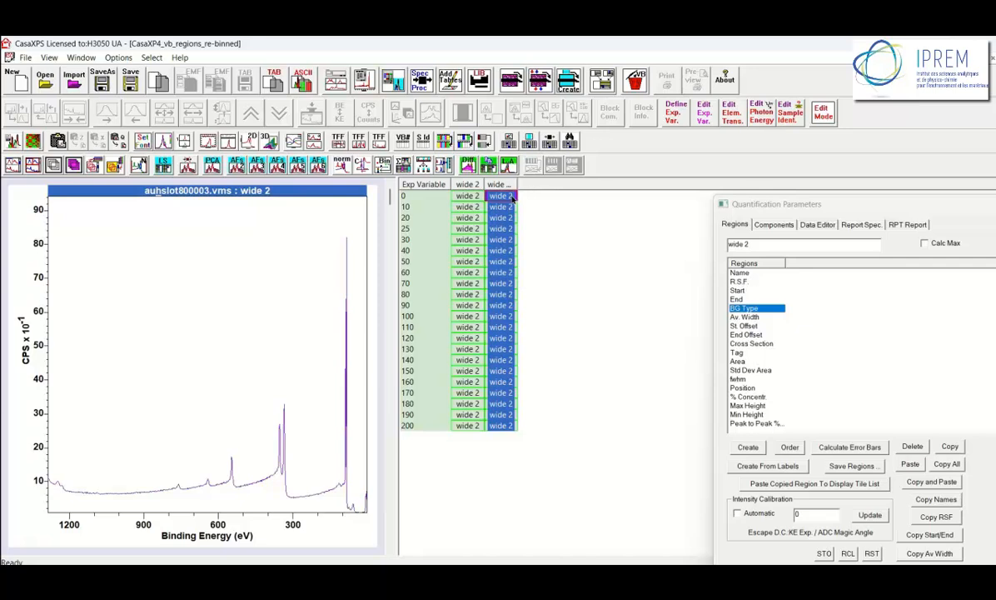
# Overlay the copied reference spectrum at 0 with the one at 200 and compare it with successively lower experimental variables down to 60.
pyautogui.click(482, 189)
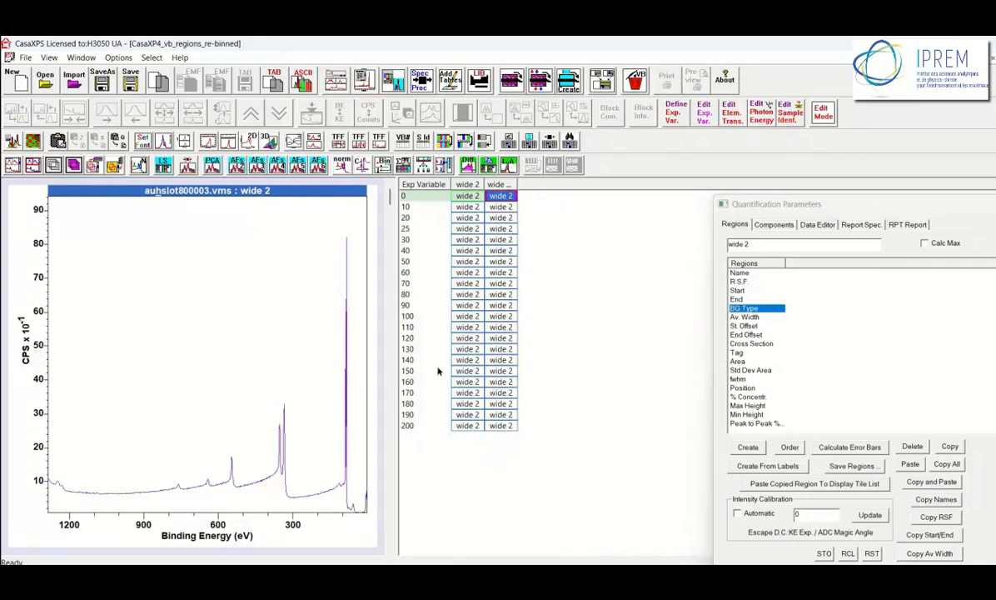
pyautogui.keyDown('ctrl'); pyautogui.click(503, 426); pyautogui.keyUp('ctrl')
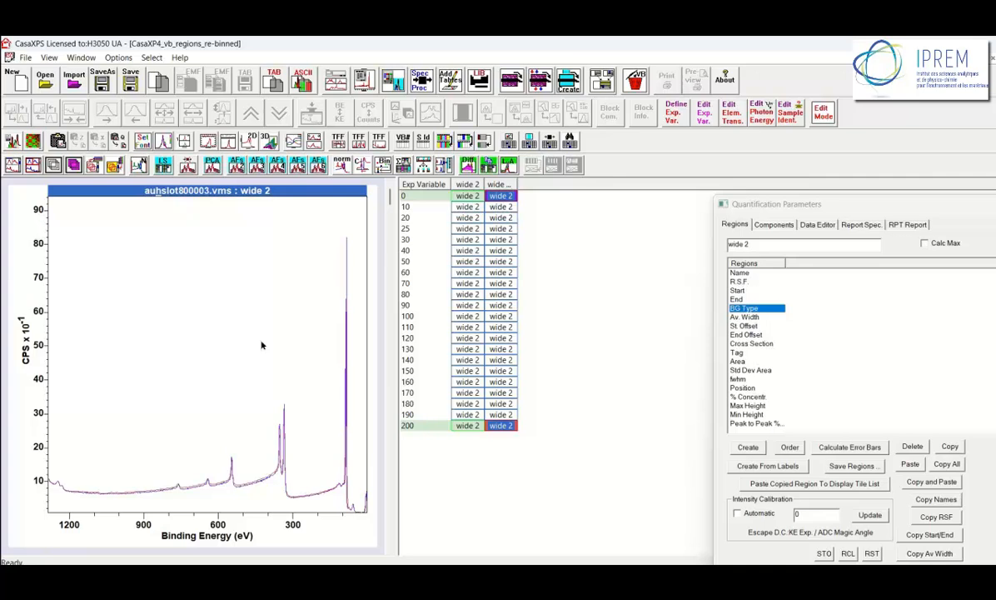
pyautogui.press('Up')
pyautogui.press('Up')
pyautogui.press('Up')
pyautogui.press('Up')
pyautogui.press('Up')
pyautogui.press('Up')
pyautogui.press('Up')
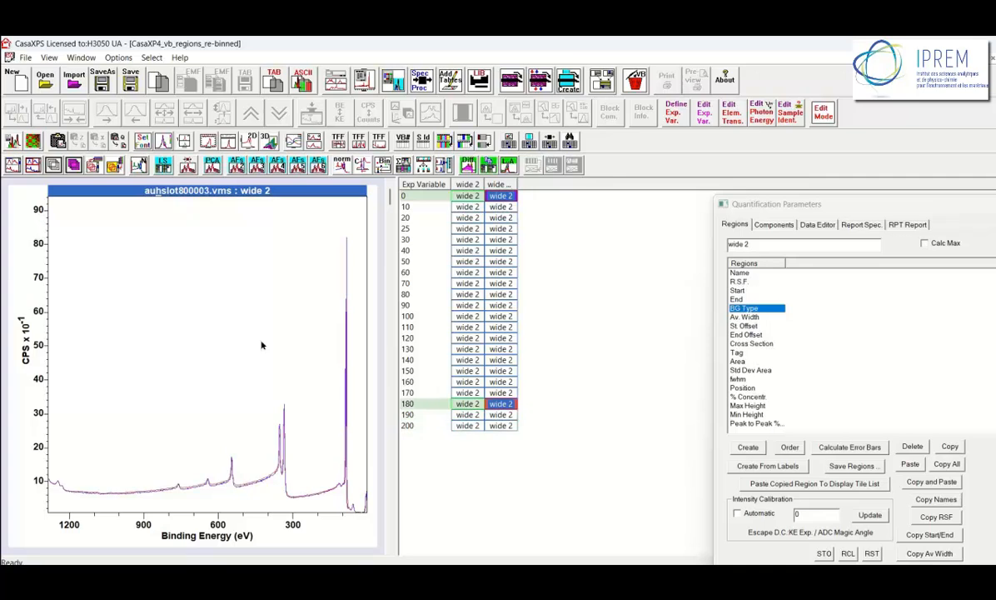
pyautogui.press('Up')
pyautogui.press('Up')
pyautogui.press('Up')
pyautogui.press('Up')
pyautogui.press('Up')
pyautogui.press('Up')
pyautogui.press('Up')
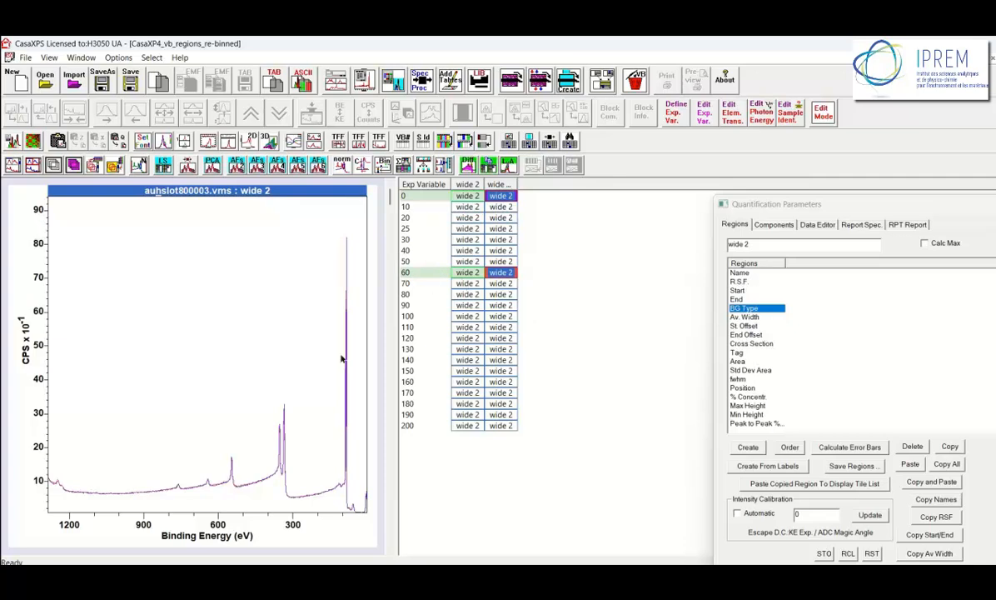
# Magnify the background of the overlay and compare the reference spectrum with the spectrum at experimental variable 40.
pyautogui.moveTo(30, 448); pyautogui.dragTo(190, 437)
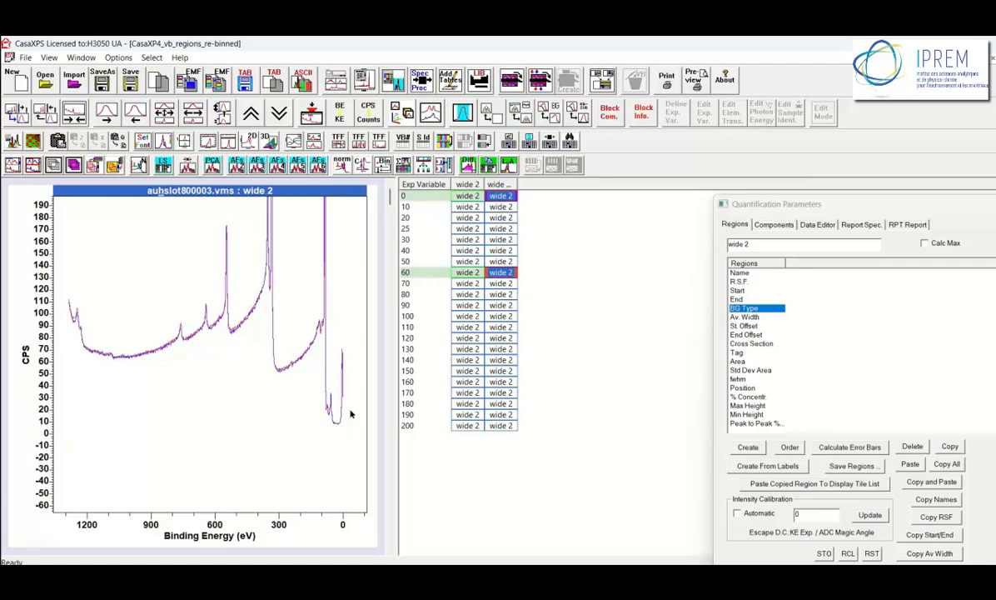
pyautogui.press('Up')
pyautogui.press('Up')
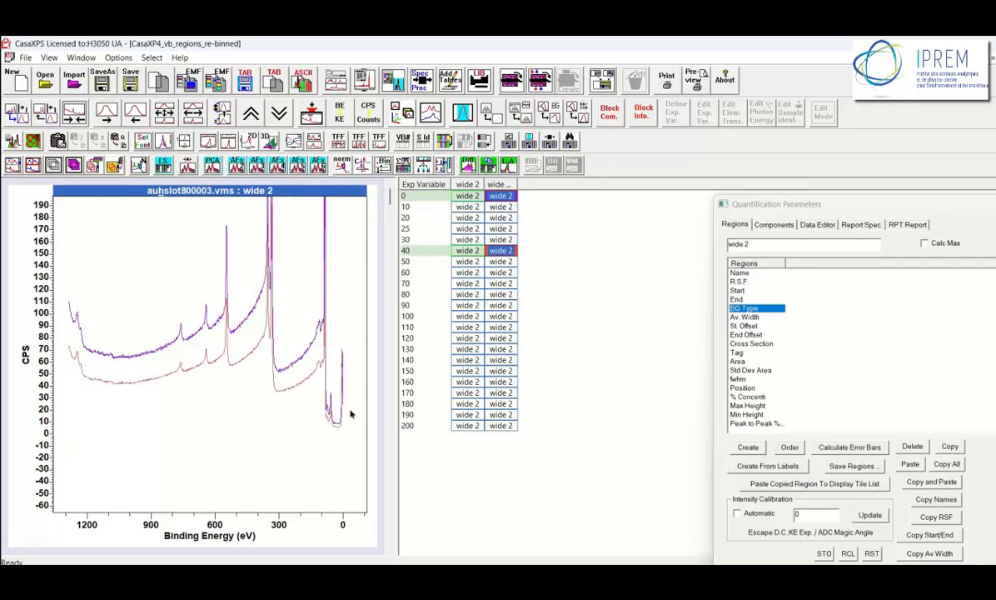
pyautogui.press('Down')
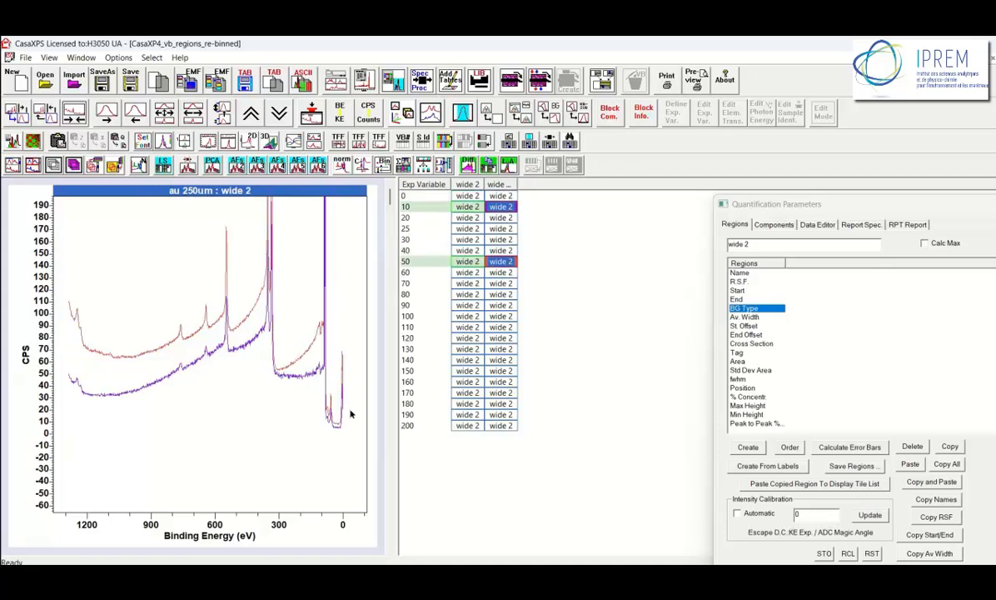
pyautogui.press('Up')
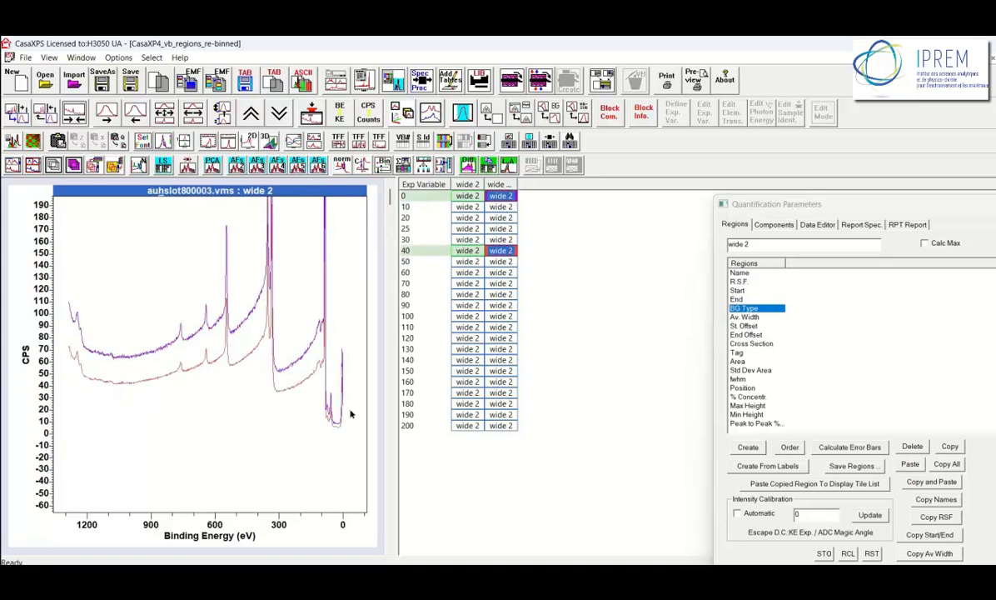
# Normalise the overlaid spectra at 0 and 40 to each other, inspect their magnified backgrounds, and display the full range in processed counts.
pyautogui.keyDown('ctrl'); pyautogui.click(496, 250); pyautogui.keyUp('ctrl')
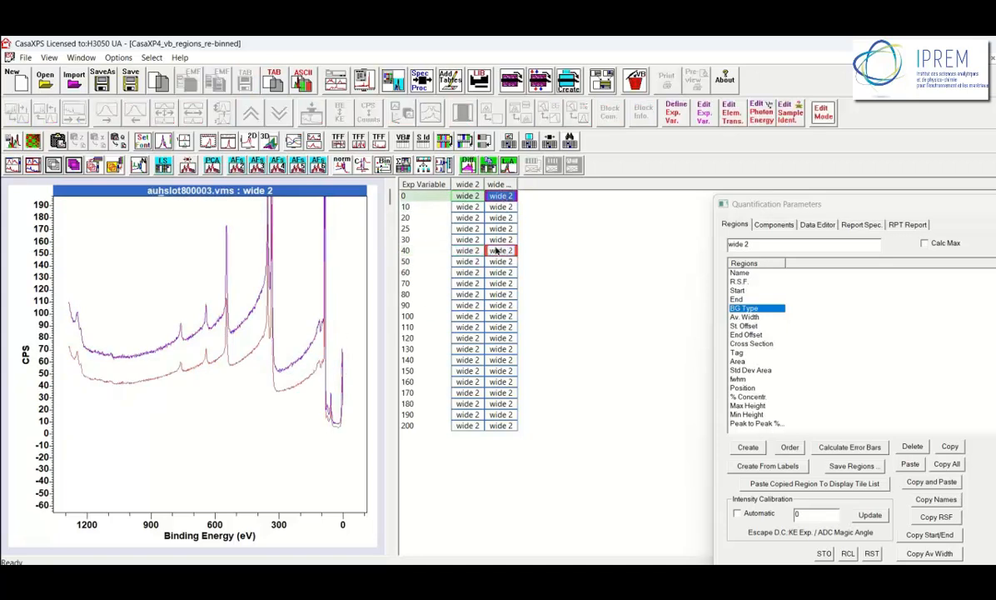
pyautogui.keyDown('ctrl'); pyautogui.click(496, 249); pyautogui.keyUp('ctrl')
pyautogui.click(369, 113)
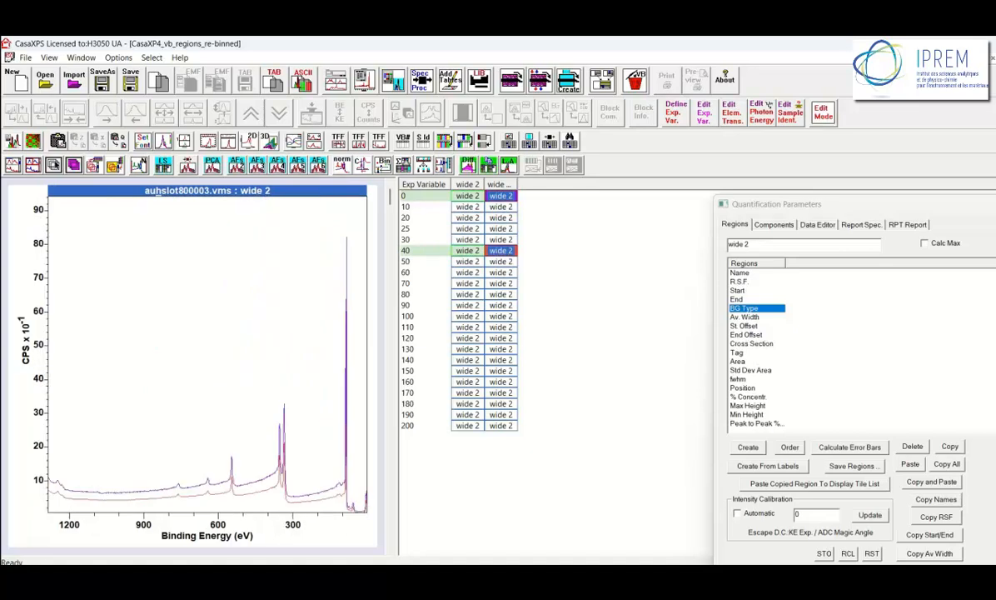
pyautogui.click(367, 115)
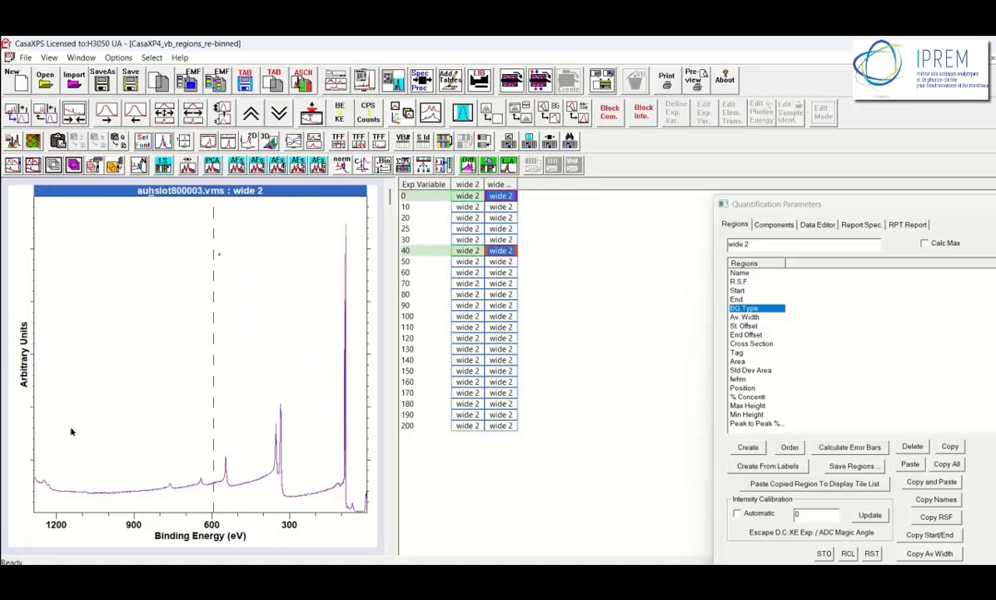
pyautogui.moveTo(14, 465); pyautogui.dragTo(374, 525)
pyautogui.click(291, 473)
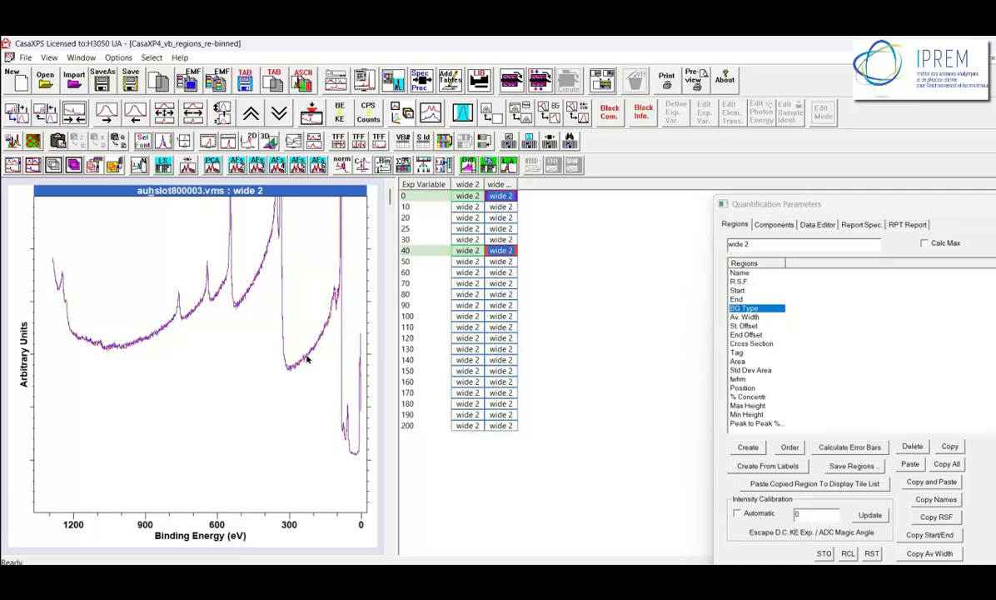
pyautogui.click(367, 115)
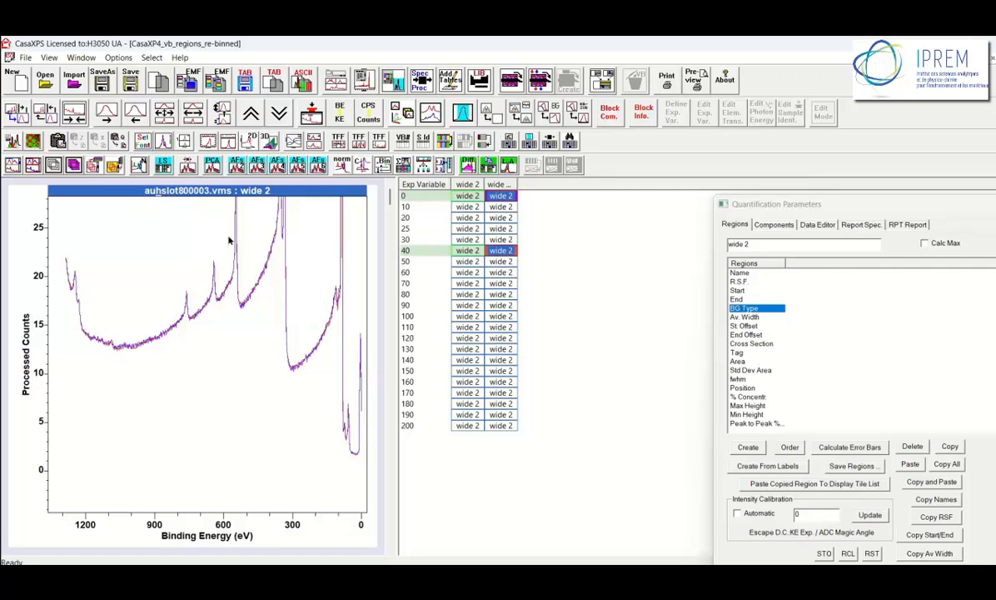
pyautogui.click(205, 105)
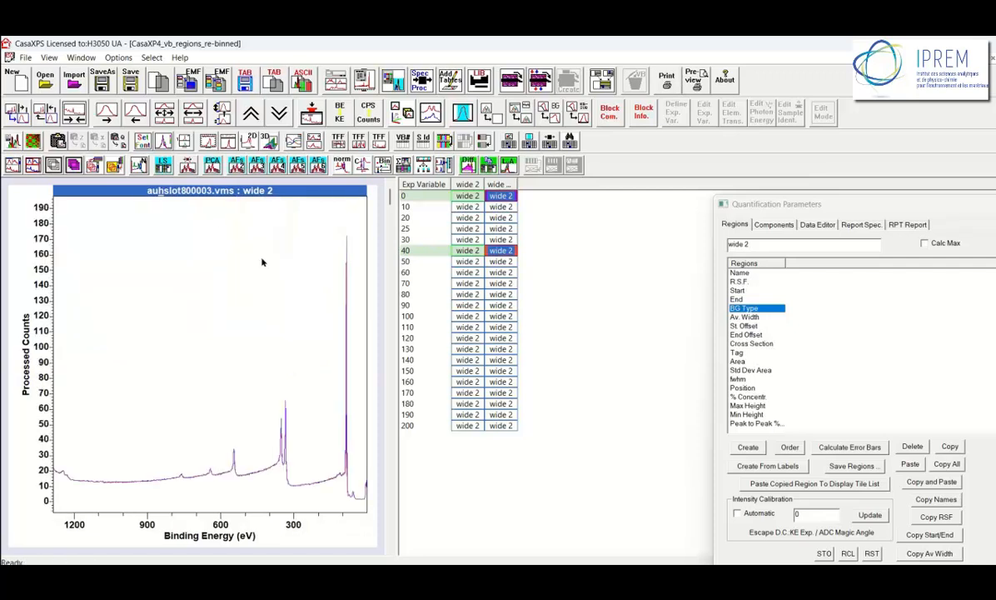